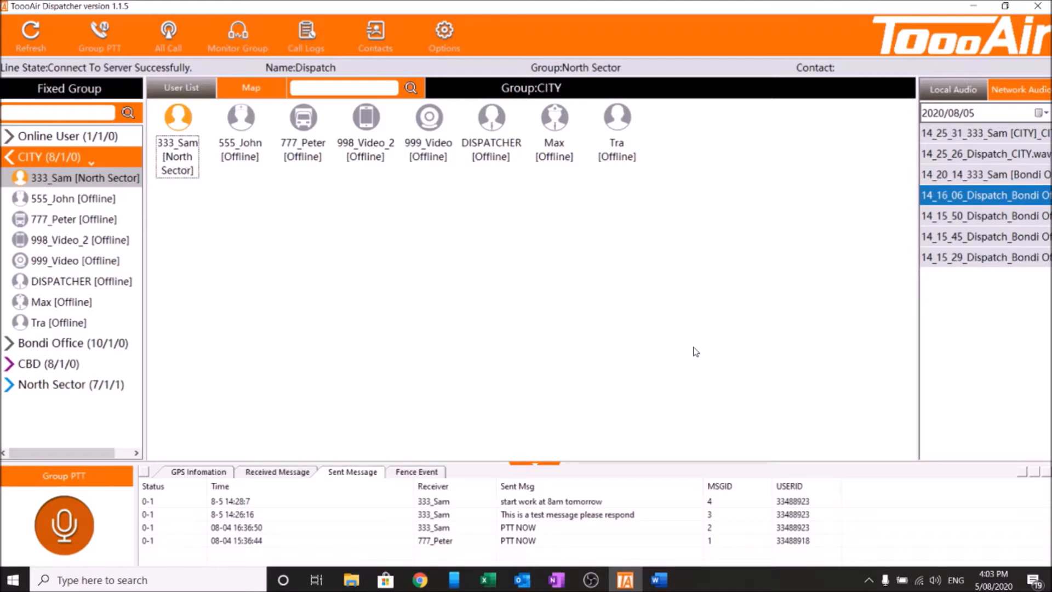
# Step: Open the map for the CITY group and examine the user positions around Sydney's eastern suburbs
pyautogui.click(255, 87)
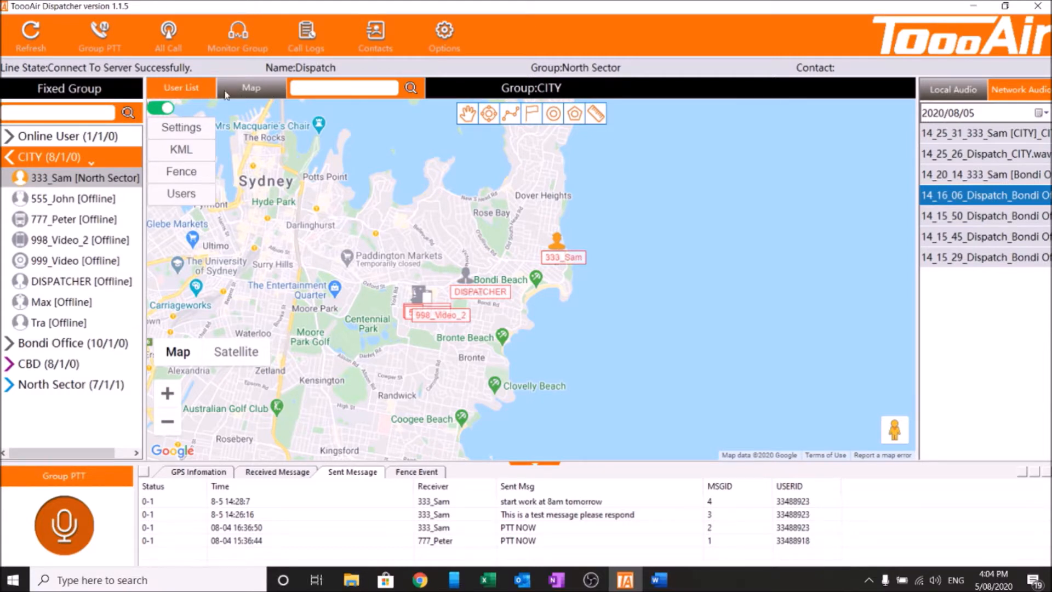
pyautogui.moveTo(419, 243); pyautogui.dragTo(346, 226)
pyautogui.moveTo(374, 194); pyautogui.dragTo(392, 210)
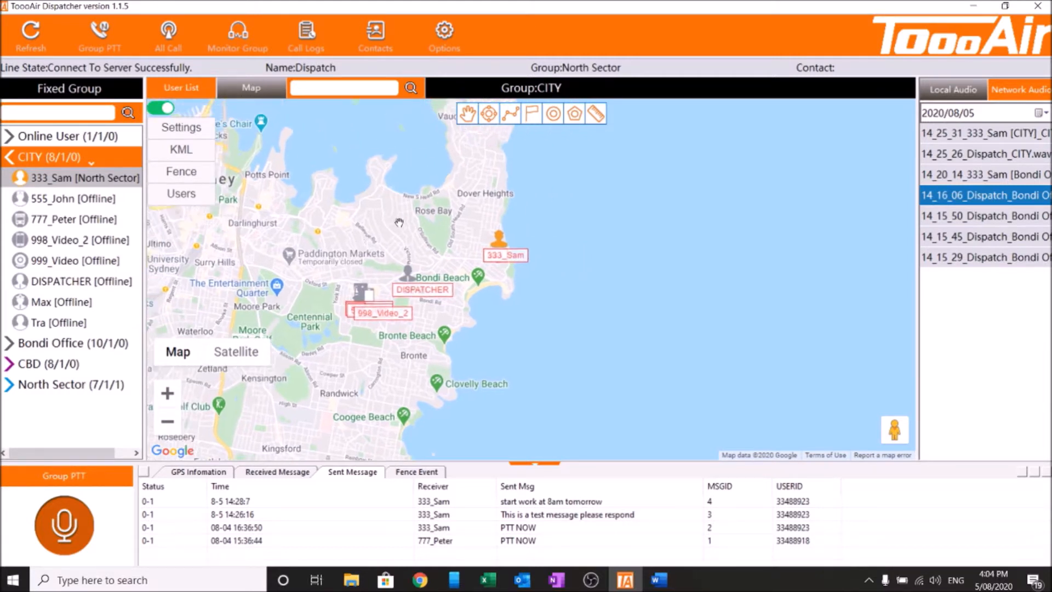
pyautogui.click(483, 247)
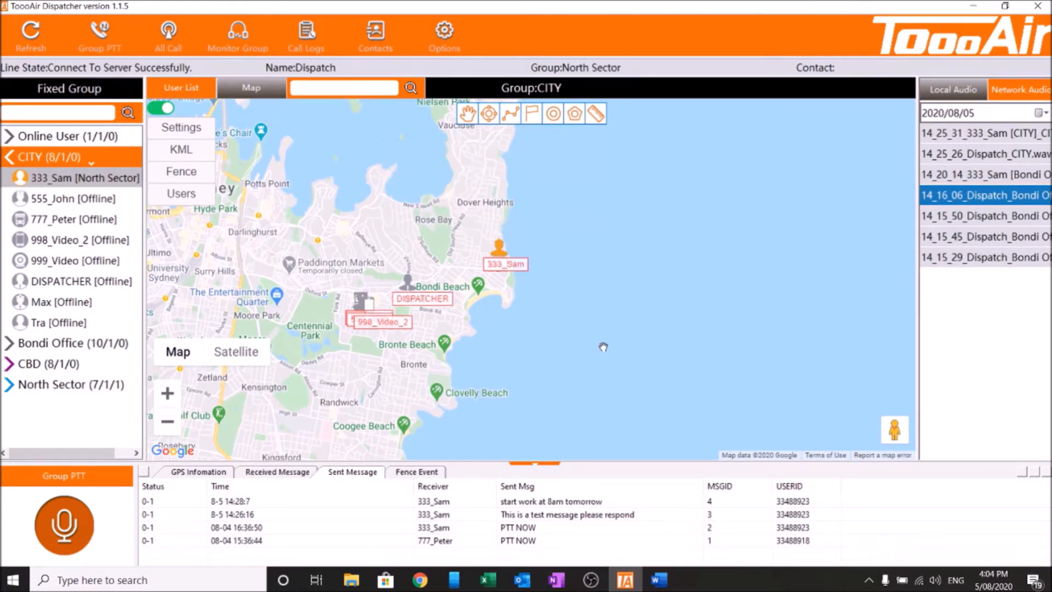
pyautogui.moveTo(427, 227); pyautogui.dragTo(437, 214)
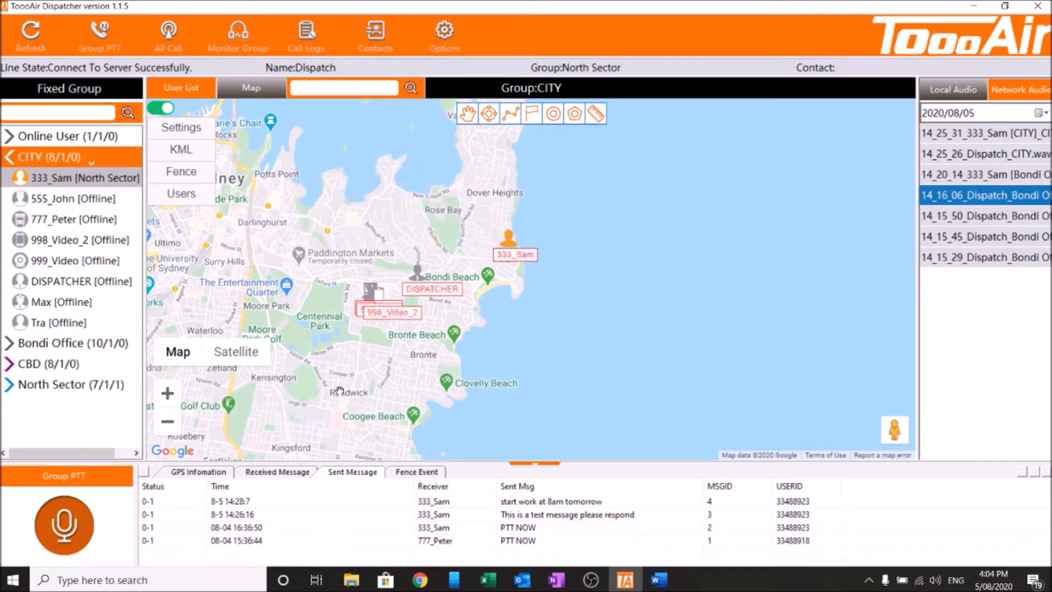
pyautogui.moveTo(331, 331); pyautogui.dragTo(332, 341)
pyautogui.moveTo(168, 362)
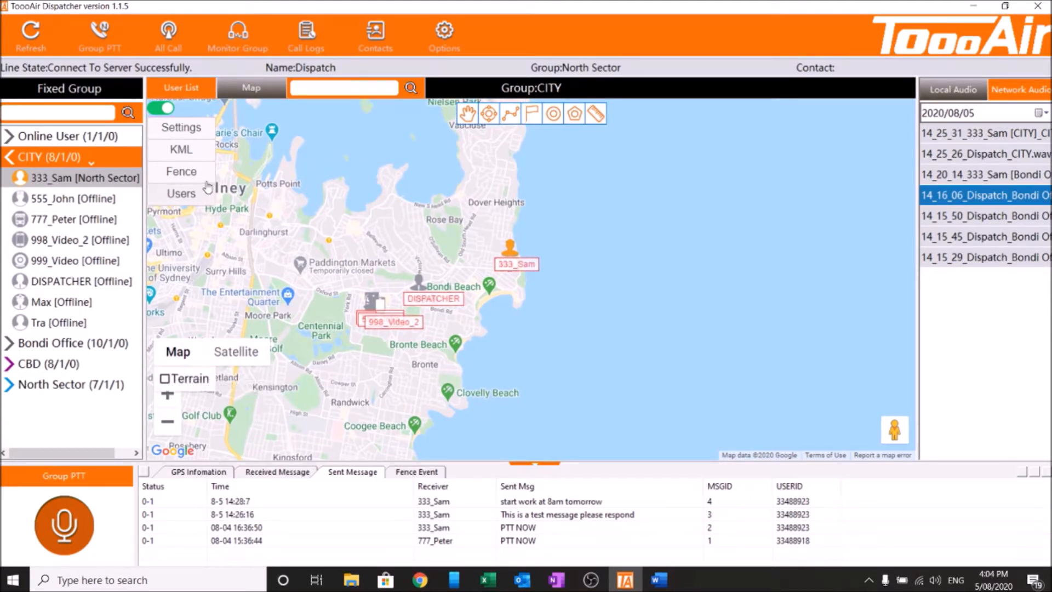
pyautogui.moveTo(319, 204); pyautogui.dragTo(329, 206)
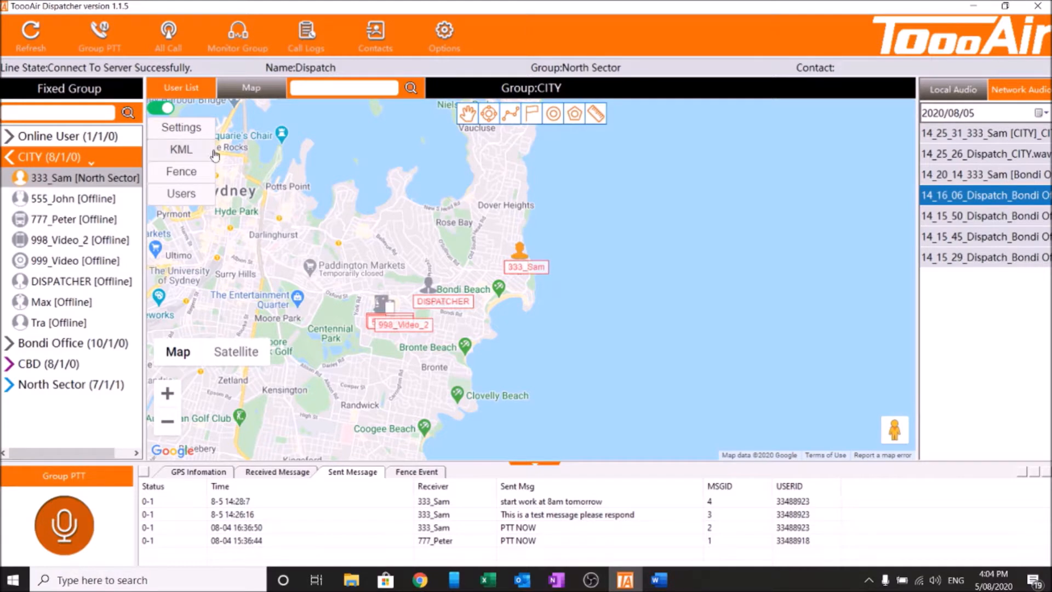
# Step: View the map settings, moving the dialog slightly before closing it
pyautogui.click(196, 135)
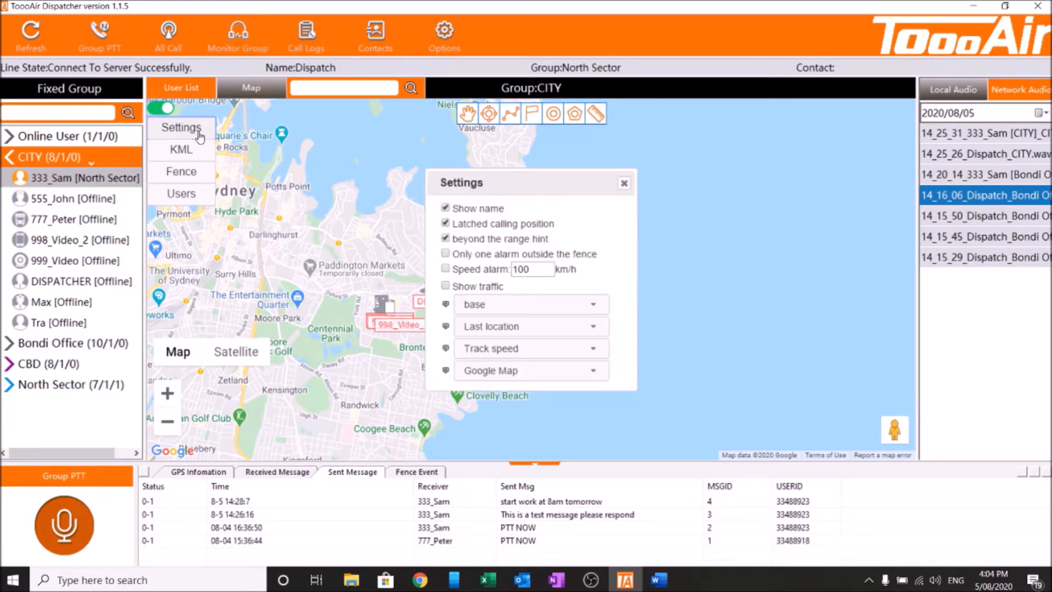
pyautogui.moveTo(504, 189); pyautogui.dragTo(474, 179)
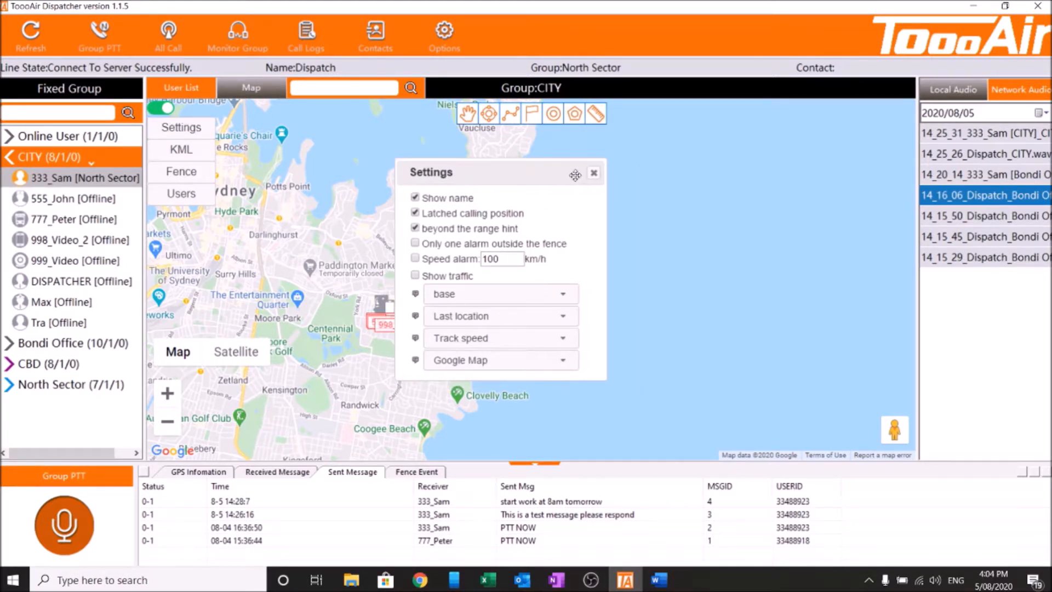
pyautogui.click(594, 173)
# Step: Hide the map's display menu and show it again
pyautogui.click(169, 109)
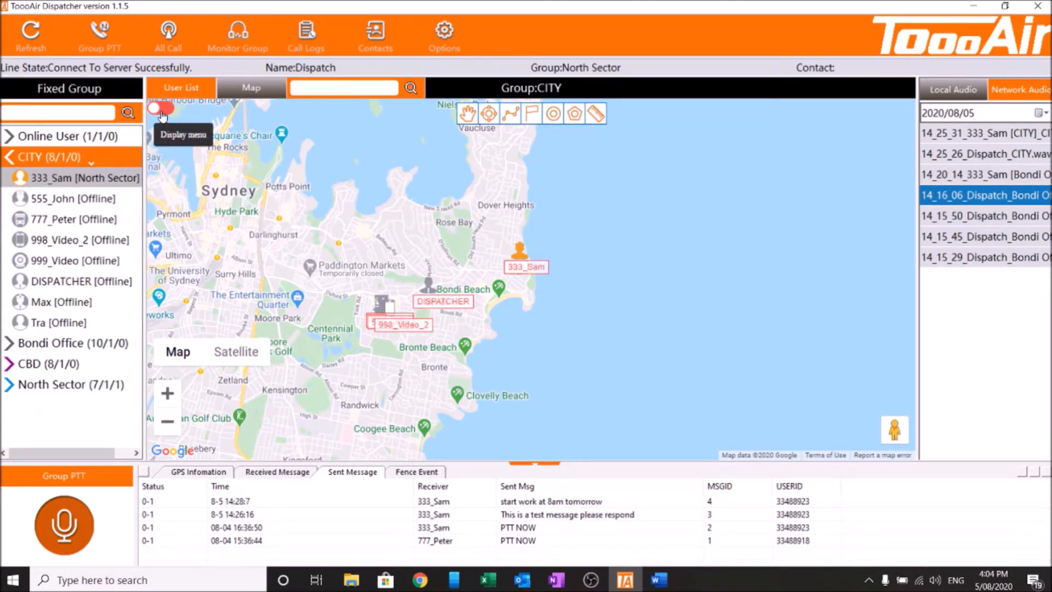
pyautogui.click(162, 112)
pyautogui.moveTo(339, 242)
pyautogui.mouseDown()
pyautogui.moveTo(369, 251)
pyautogui.moveTo(334, 237)
pyautogui.mouseUp()
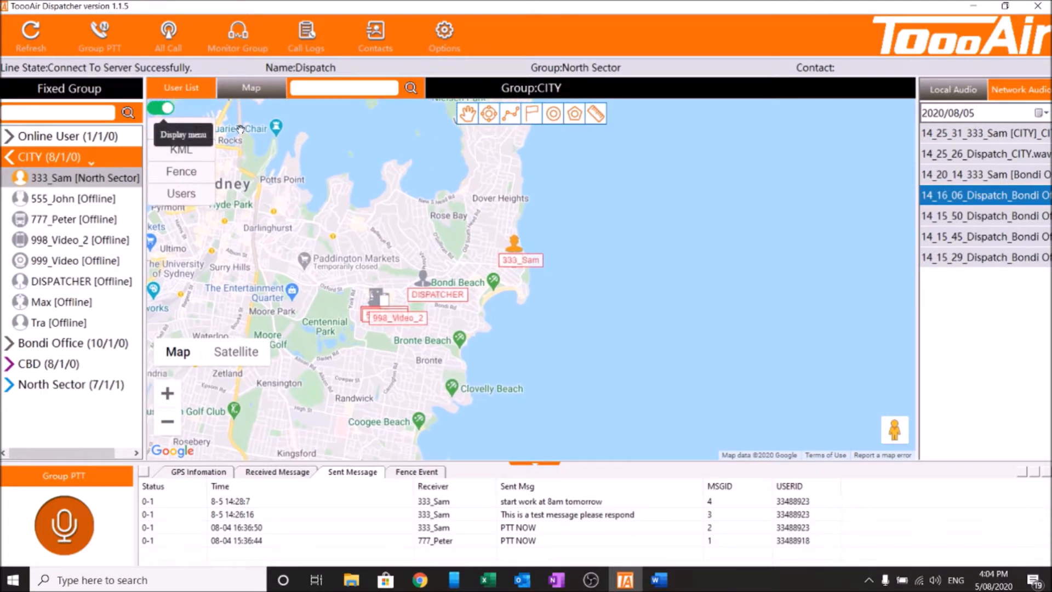
# Step: Open the map settings, place the dialog over the ocean area, and set the map source to Mapbox
pyautogui.click(181, 128)
pyautogui.moveTo(440, 170); pyautogui.dragTo(671, 166)
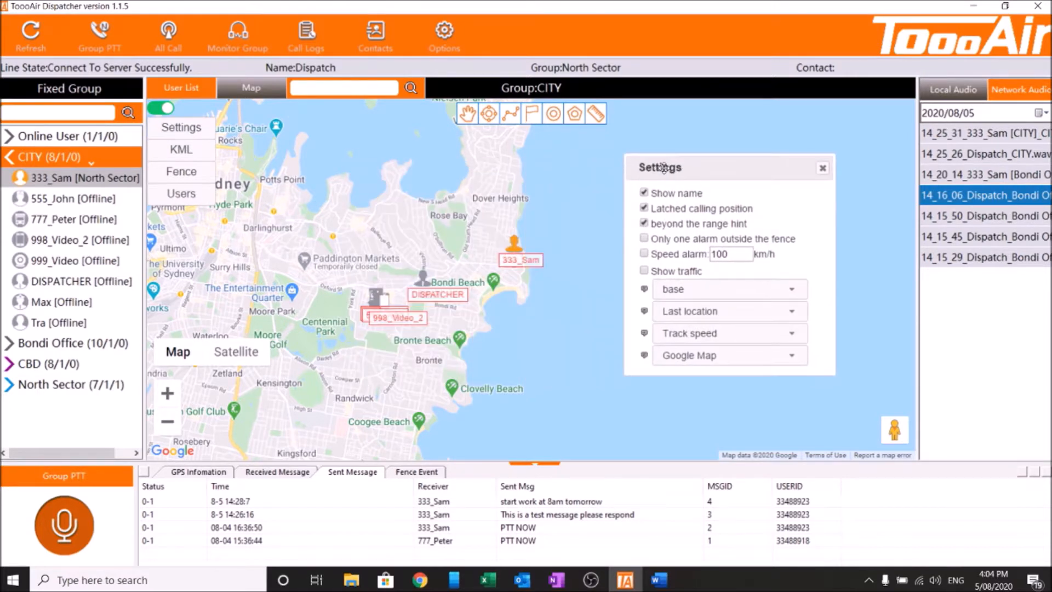
pyautogui.click(700, 359)
pyautogui.click(697, 391)
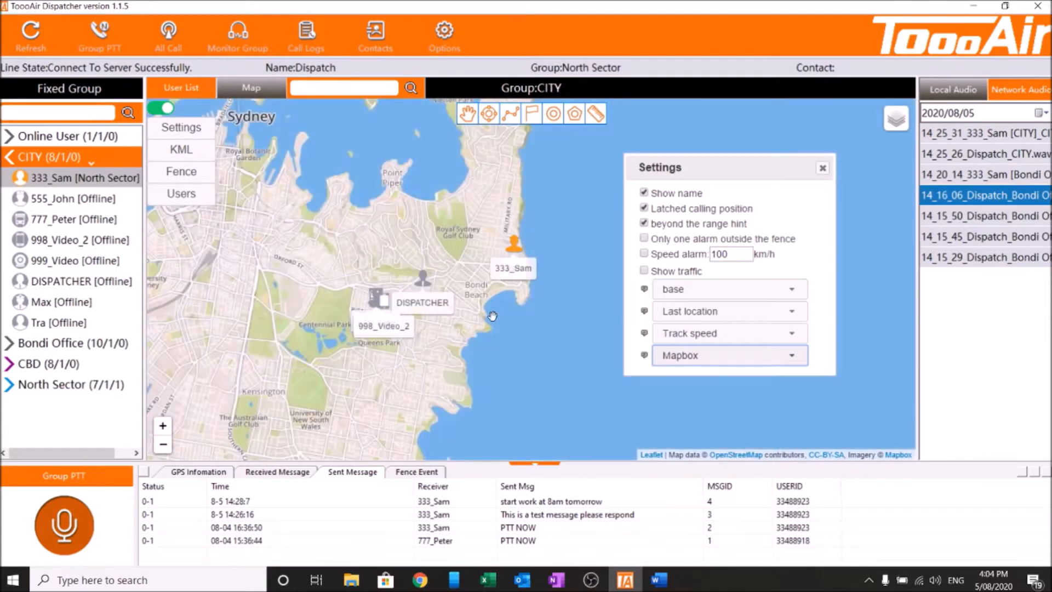
pyautogui.scroll(3, 428, 273)
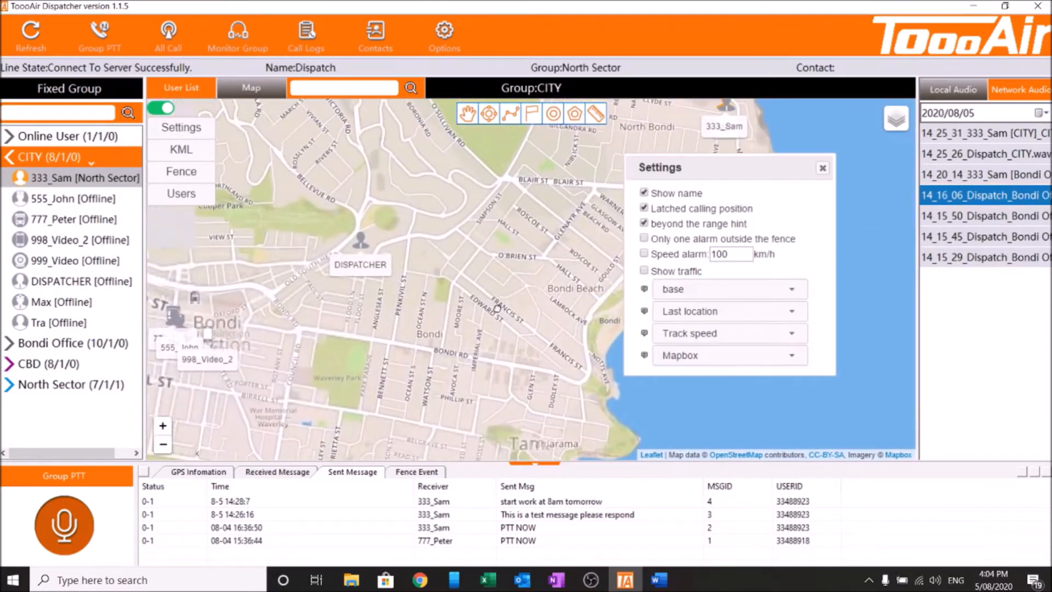
# Step: Set the map source to Google Map
pyautogui.click(685, 359)
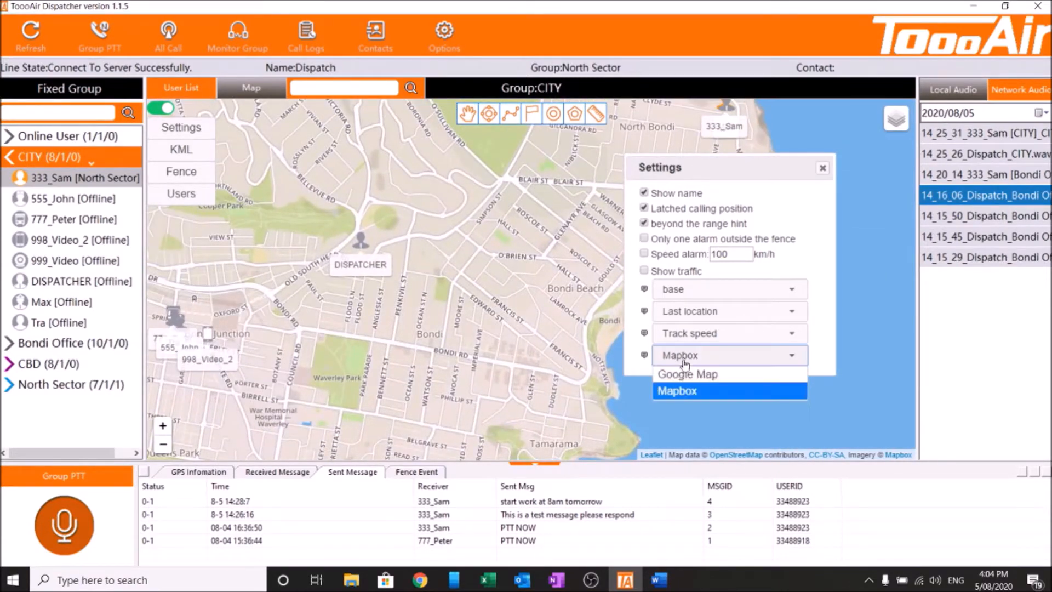
pyautogui.click(689, 379)
pyautogui.scroll(2, 475, 318)
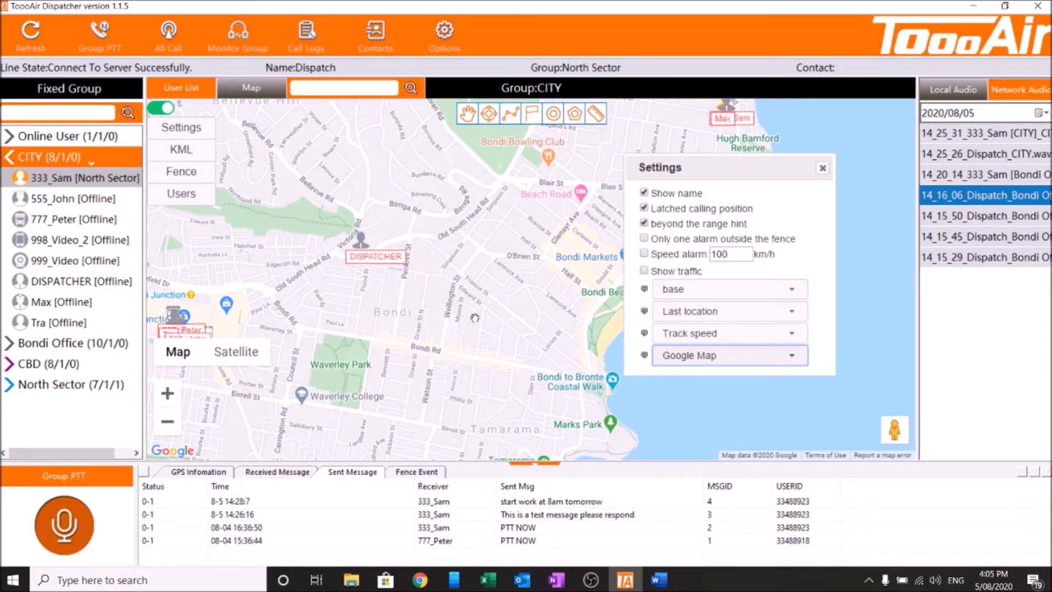
# Step: Examine the overlapping user markers near North Bondi and the surrounding user positions on the Google map
pyautogui.moveTo(715, 169); pyautogui.dragTo(671, 176)
pyautogui.moveTo(500, 253)
pyautogui.mouseDown()
pyautogui.moveTo(448, 290)
pyautogui.moveTo(409, 255)
pyautogui.moveTo(414, 233)
pyautogui.moveTo(430, 287)
pyautogui.moveTo(309, 306)
pyautogui.mouseUp()
pyautogui.moveTo(460, 214); pyautogui.dragTo(450, 260)
pyautogui.click(524, 220)
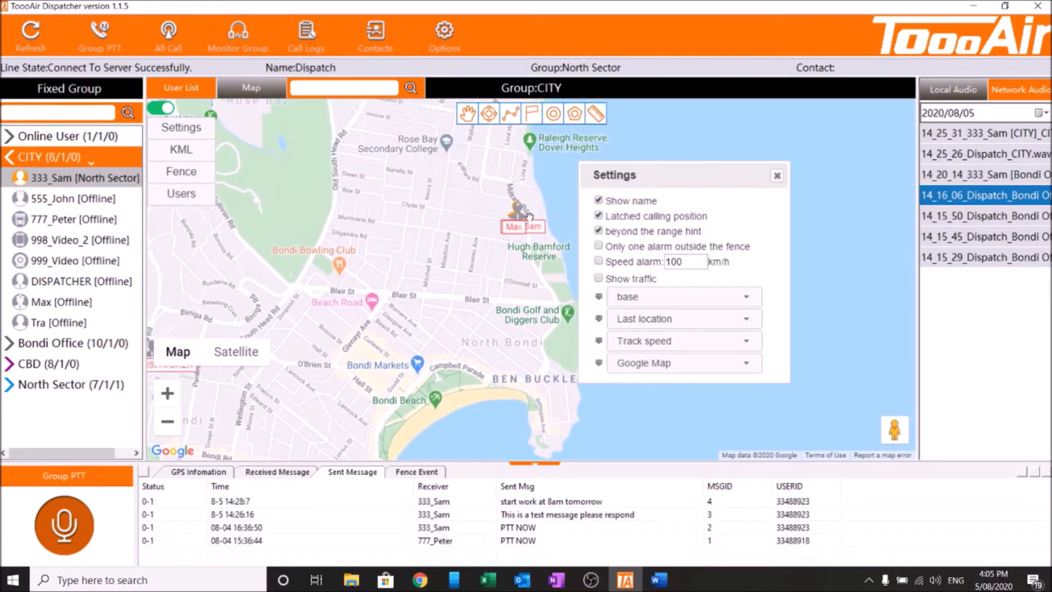
pyautogui.moveTo(436, 287)
pyautogui.mouseDown()
pyautogui.moveTo(479, 289)
pyautogui.moveTo(533, 247)
pyautogui.mouseUp()
pyautogui.scroll(-1, 458, 254)
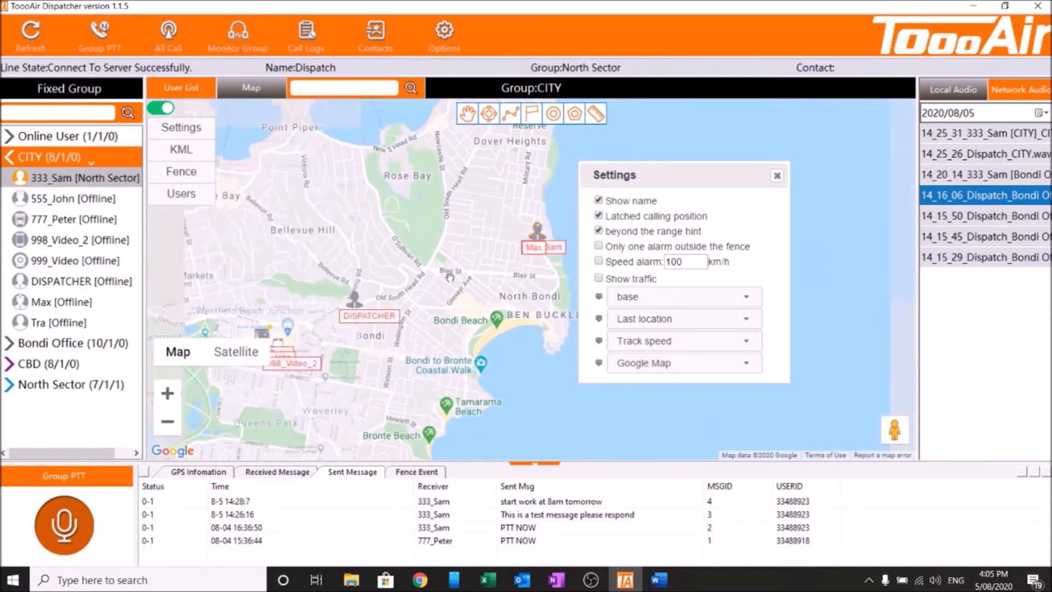
pyautogui.scroll(-1, 483, 292)
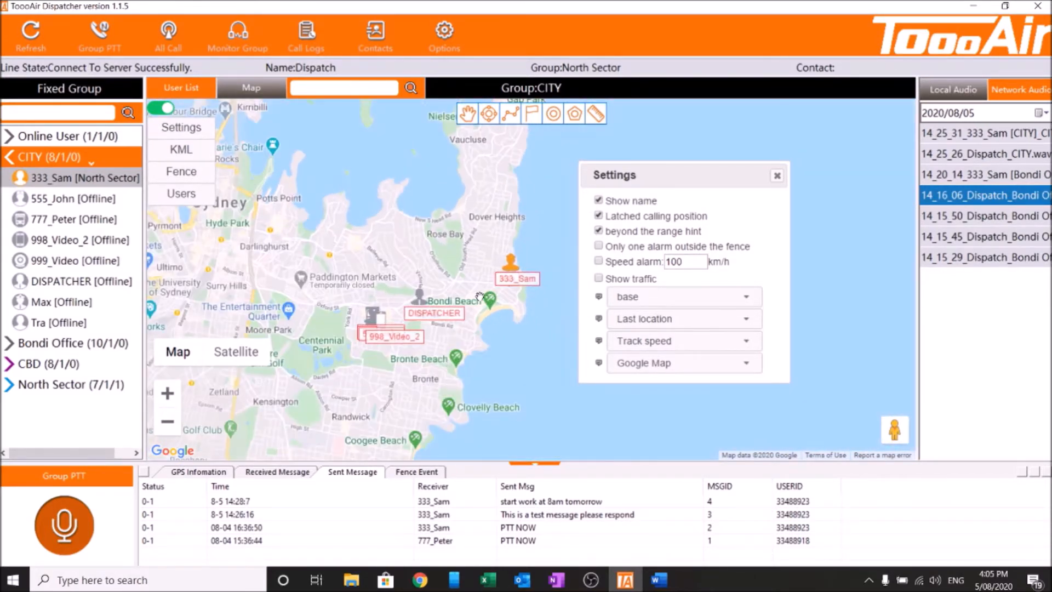
# Step: Toggle the Show name option off and back on for the users on the map
pyautogui.scroll(1, 462, 303)
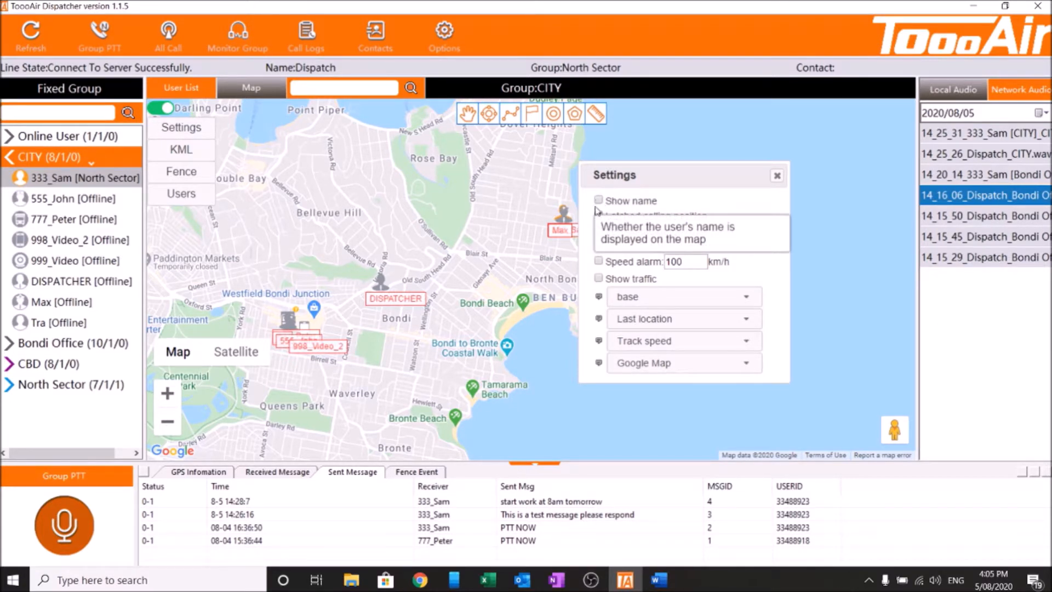
pyautogui.click(599, 201)
pyautogui.moveTo(501, 238); pyautogui.dragTo(532, 260)
pyautogui.click(599, 202)
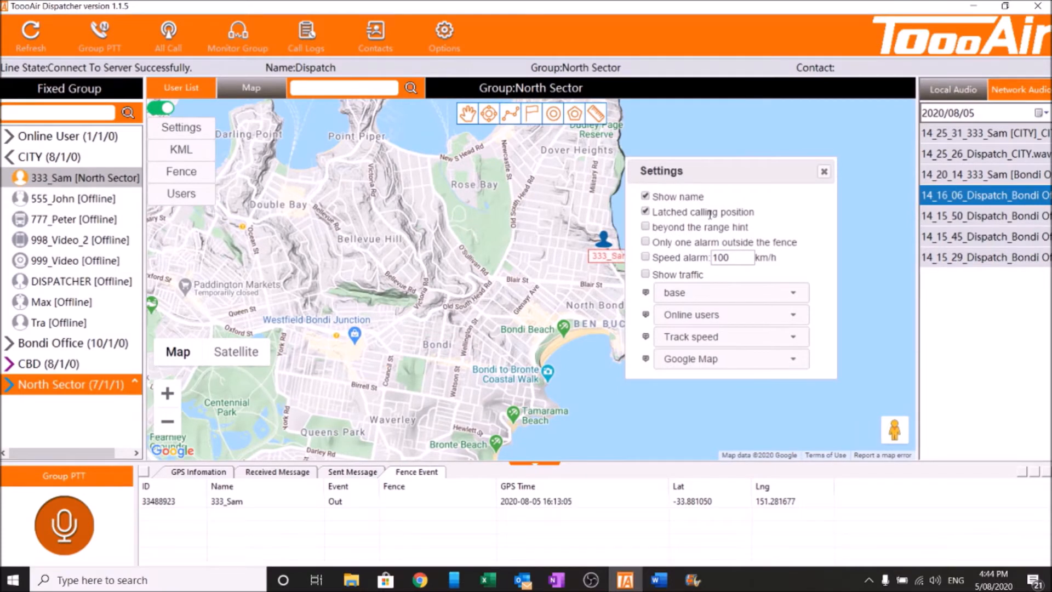
# Step: Examine the calling user's marker and location details on the map with Latched calling position enabled
pyautogui.moveTo(175, 244); pyautogui.dragTo(460, 269)
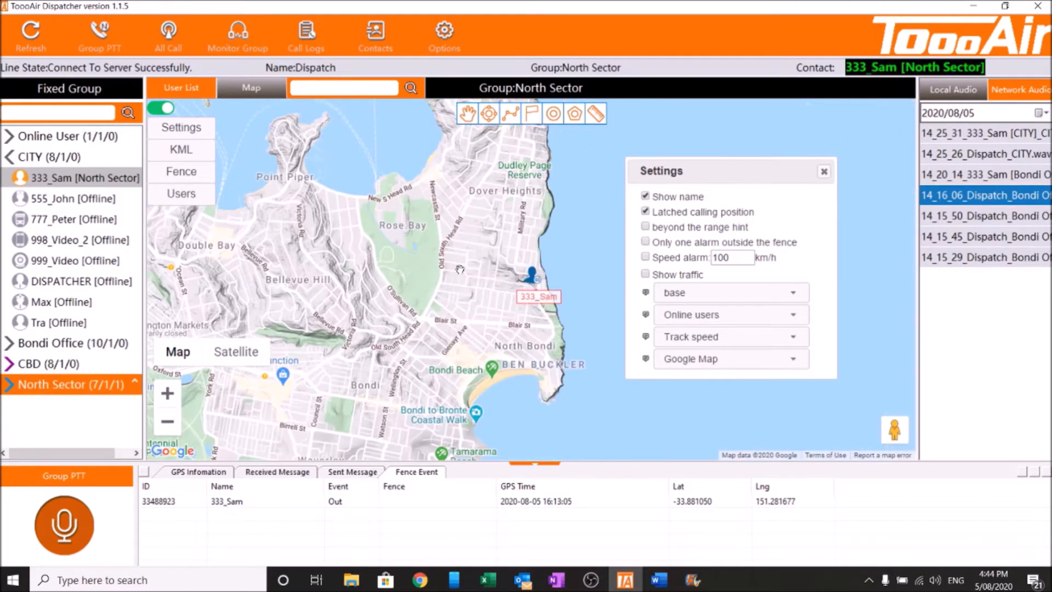
pyautogui.click(529, 296)
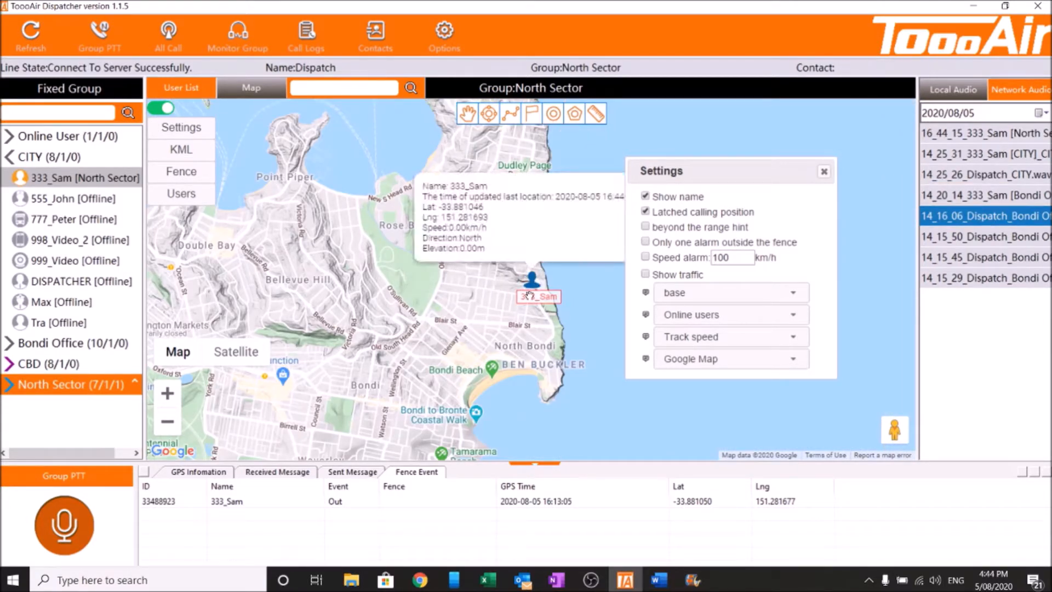
pyautogui.moveTo(529, 295); pyautogui.dragTo(583, 170)
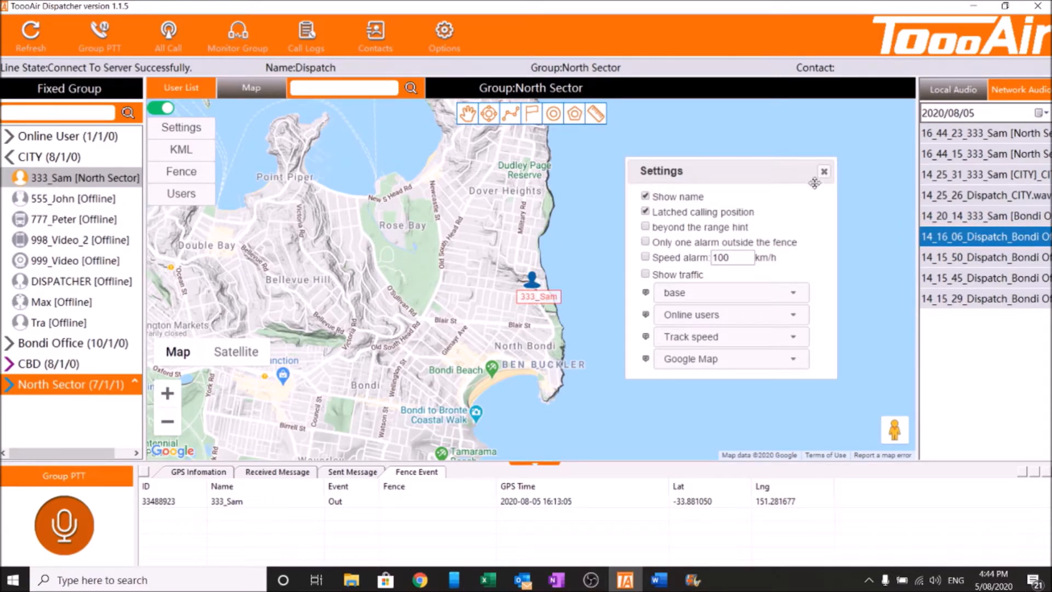
pyautogui.moveTo(729, 174); pyautogui.dragTo(660, 176)
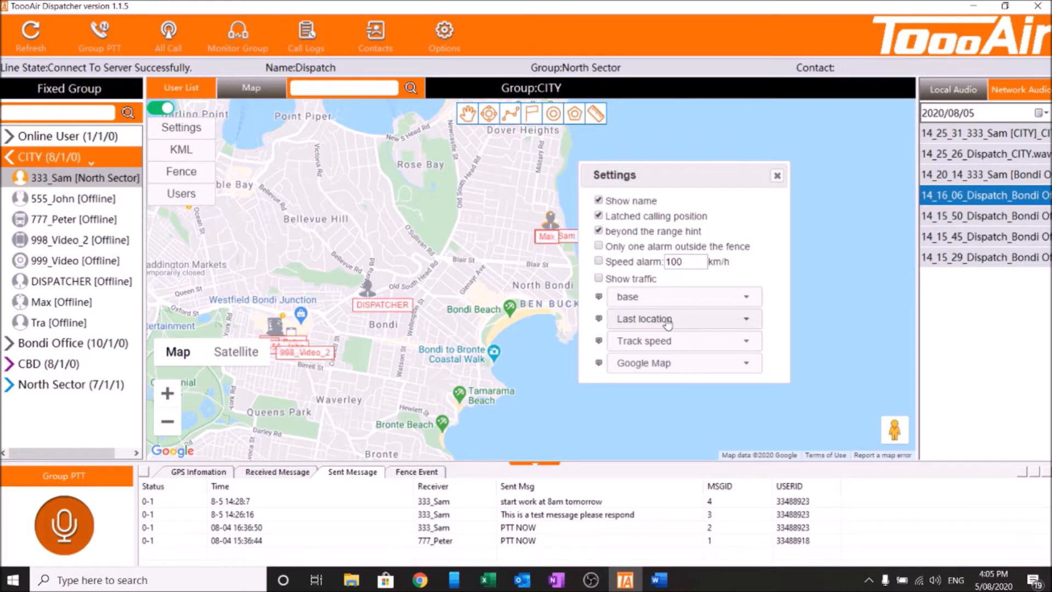
# Step: Set the map's user display option to Online users and check the marker near Dover Heights
pyautogui.click(667, 323)
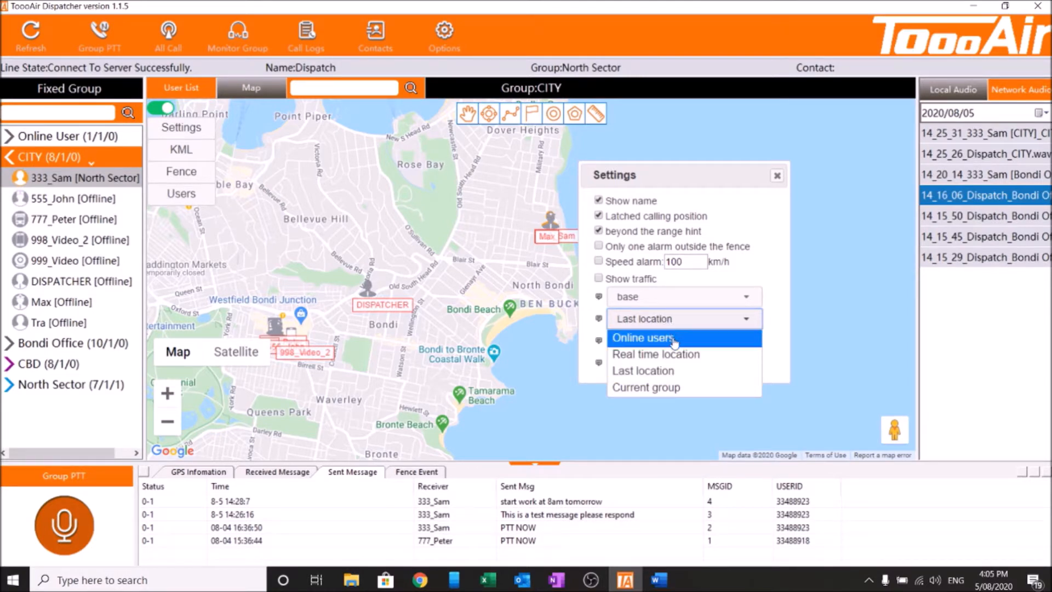
pyautogui.click(673, 338)
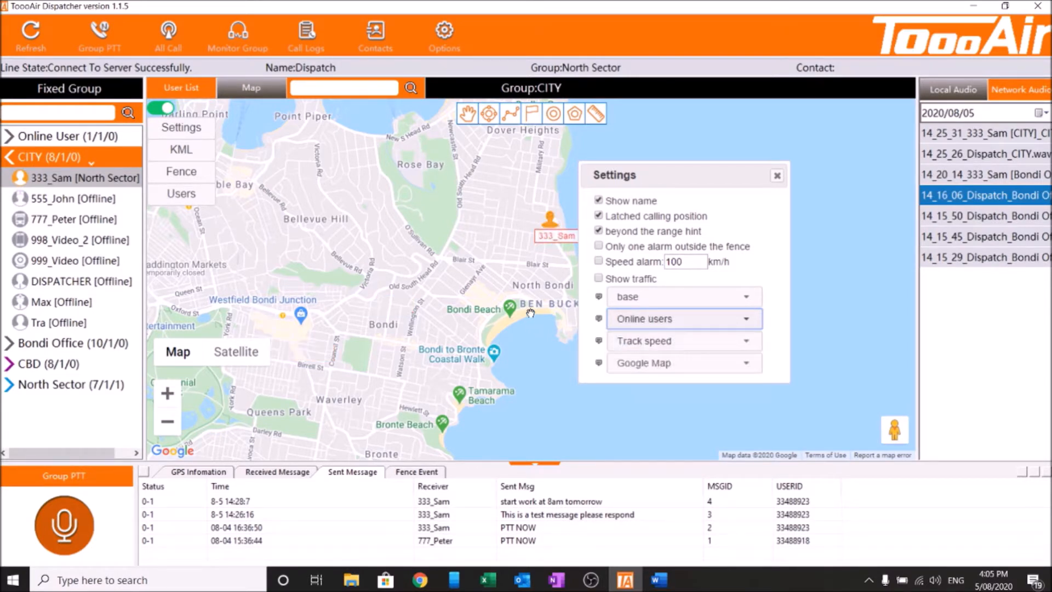
pyautogui.moveTo(502, 257); pyautogui.dragTo(434, 281)
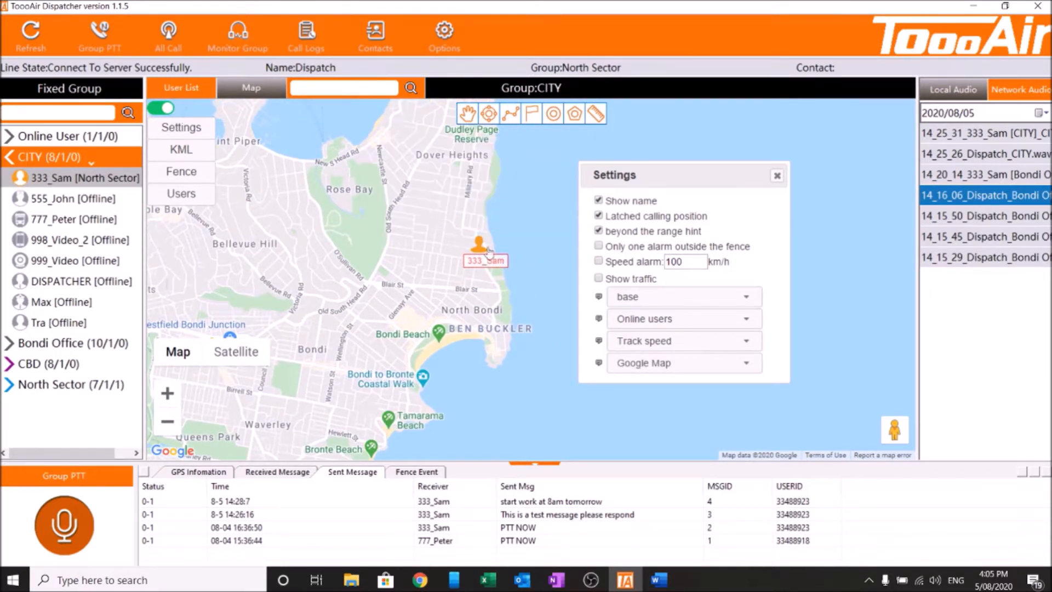
# Step: Set the map's user display option to Real time location
pyautogui.click(649, 327)
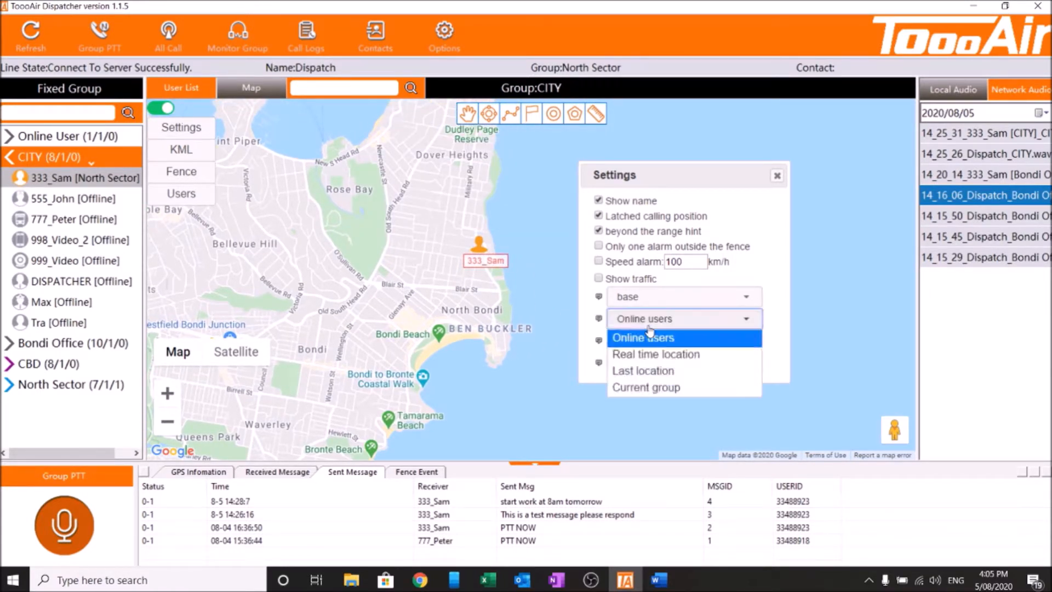
pyautogui.click(676, 355)
pyautogui.moveTo(410, 296); pyautogui.dragTo(422, 302)
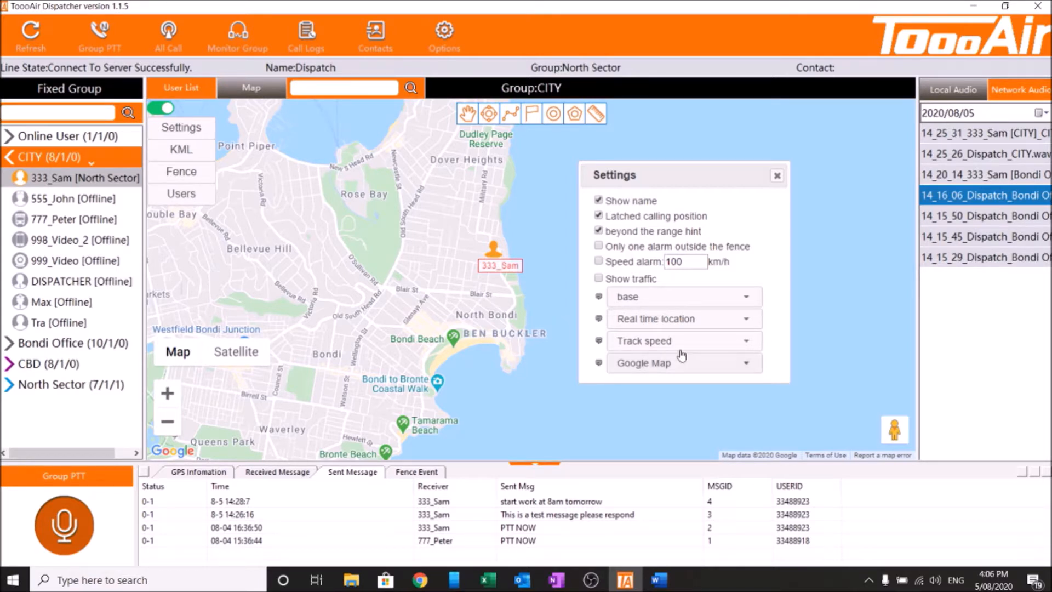
# Step: Set the map's user display option to Current group and select the North Sector group
pyautogui.click(703, 323)
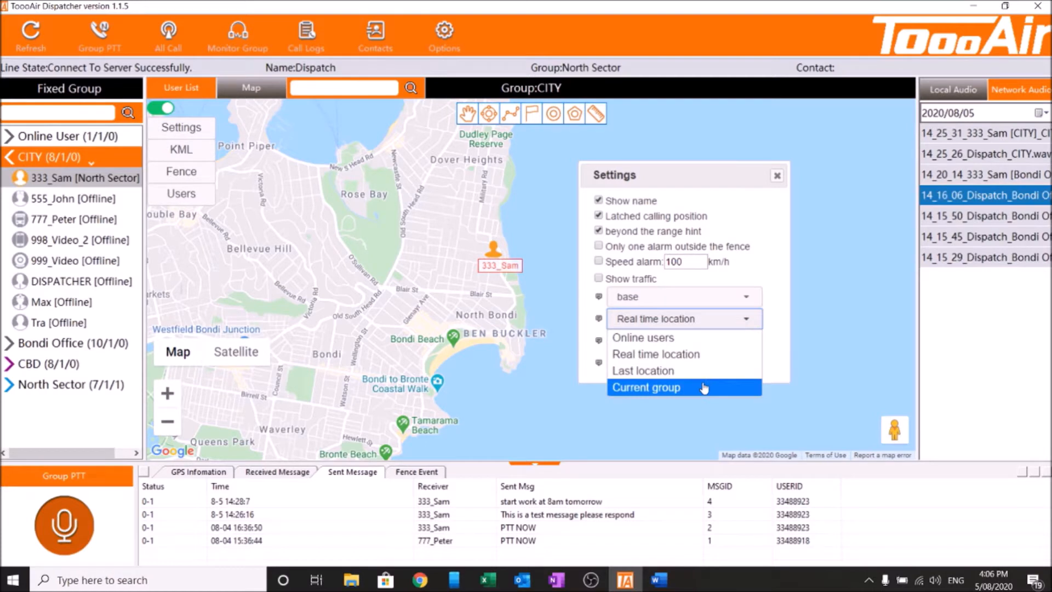
pyautogui.click(704, 388)
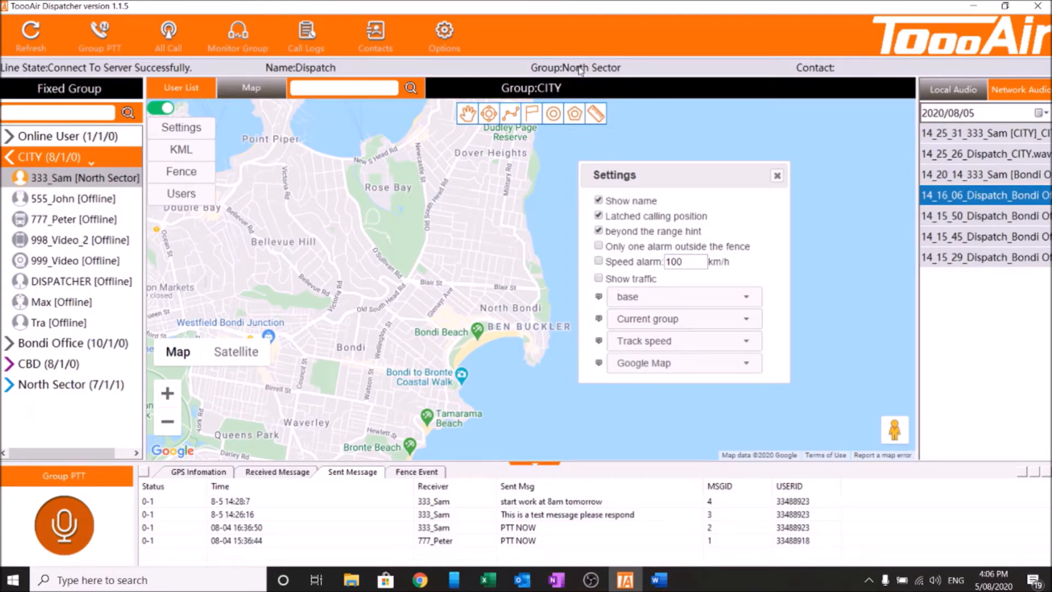
pyautogui.moveTo(500, 265); pyautogui.dragTo(556, 202)
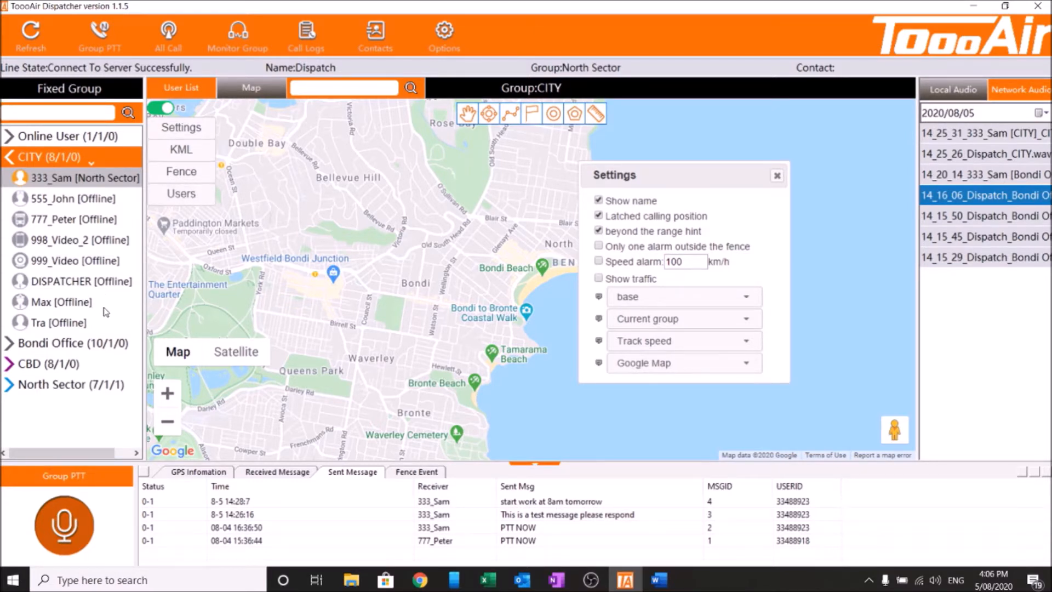
pyautogui.moveTo(482, 268); pyautogui.dragTo(394, 313)
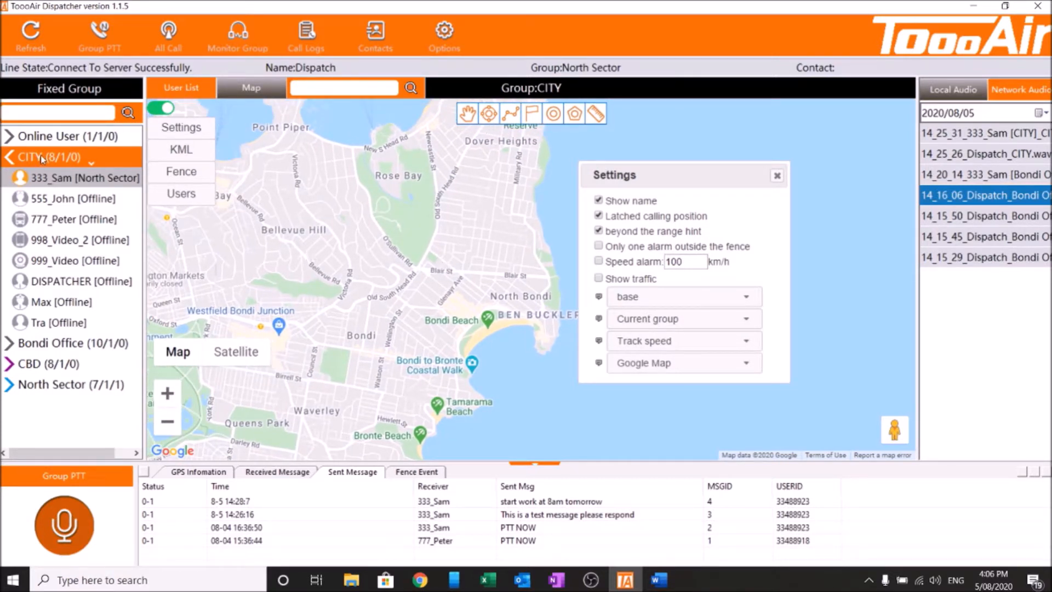
pyautogui.moveTo(360, 290); pyautogui.dragTo(366, 263)
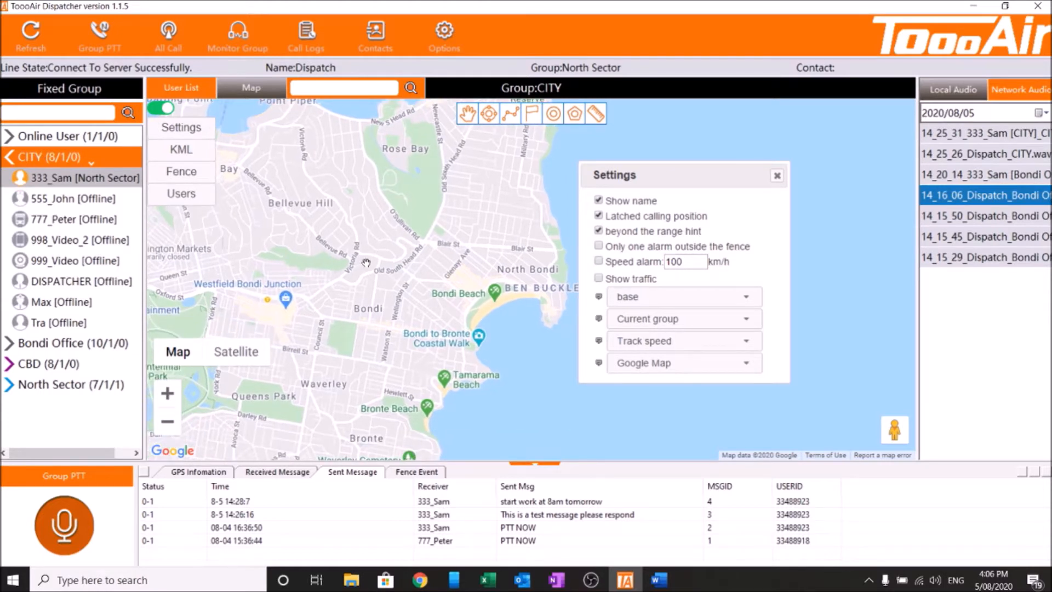
pyautogui.click(70, 388)
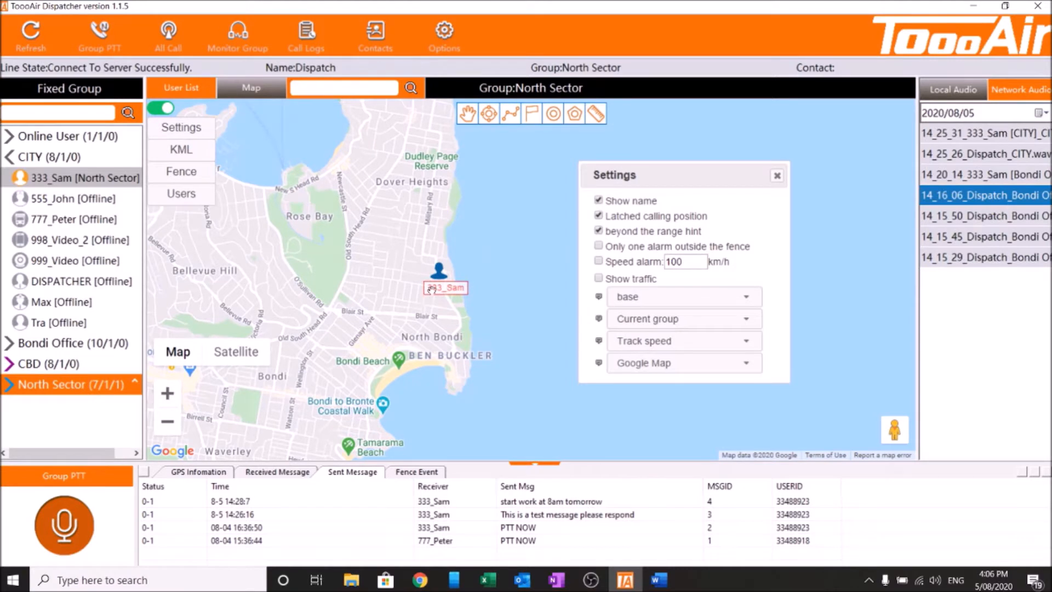
# Step: Set the map's user display option to Online users and bring the marker near North Bondi into clearer view
pyautogui.click(432, 289)
pyautogui.click(651, 326)
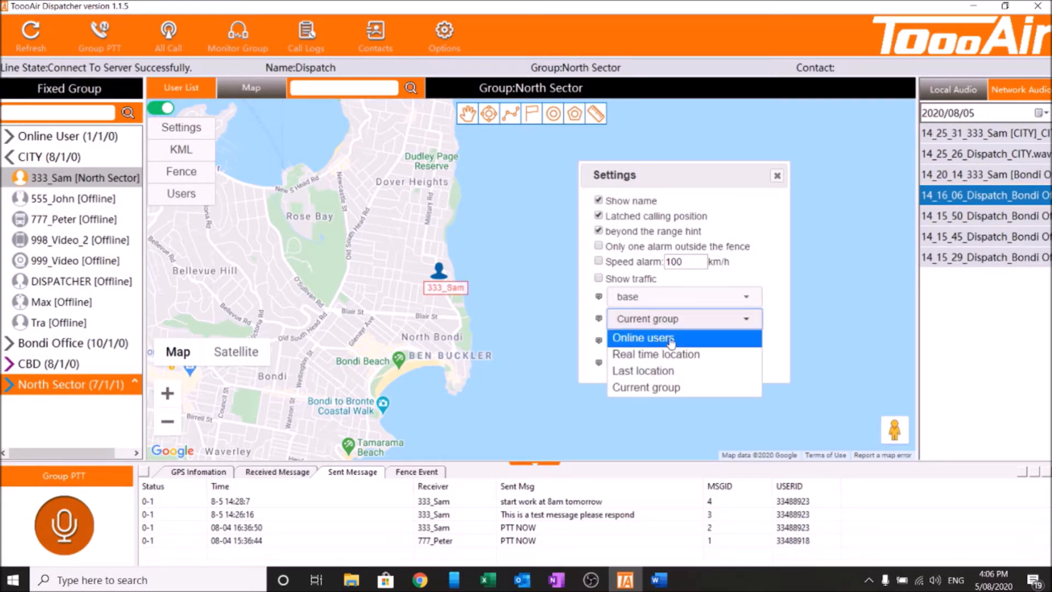
pyautogui.click(660, 339)
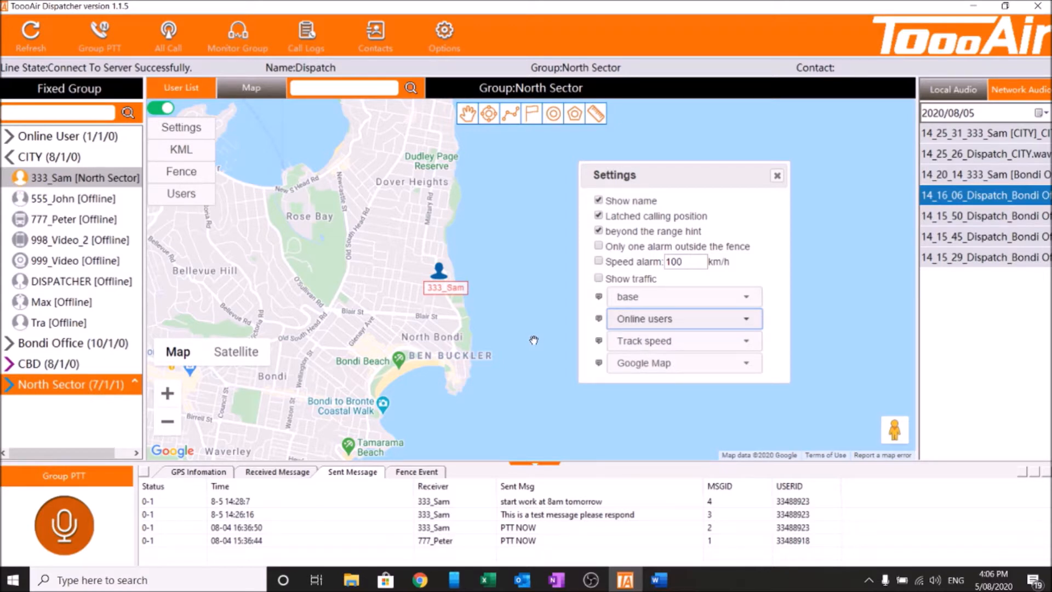
pyautogui.moveTo(387, 302); pyautogui.dragTo(422, 304)
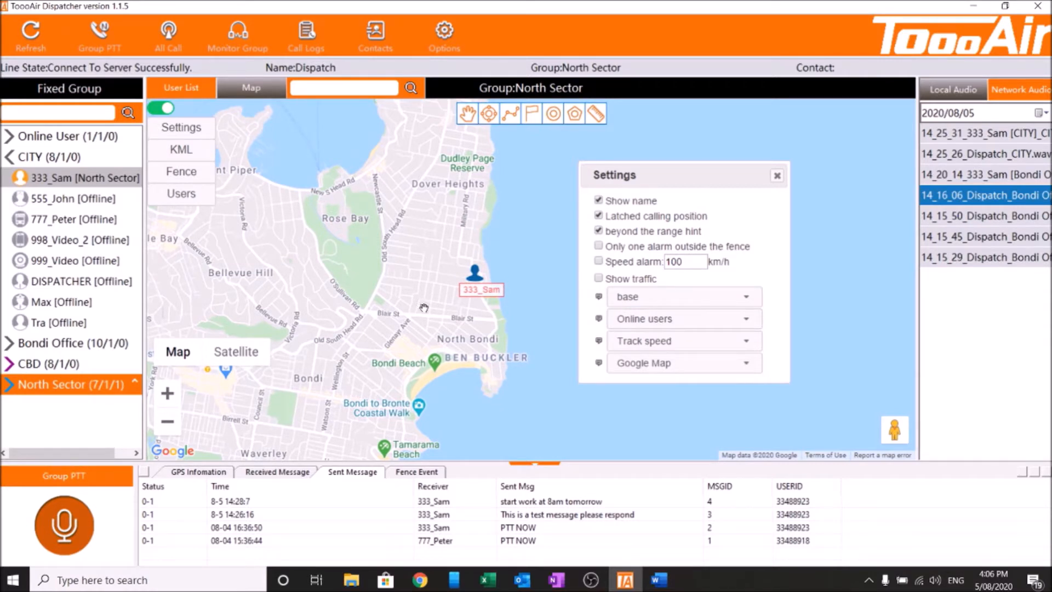
# Step: Review the available user display options and move the Settings dialog closer to the coastline
pyautogui.click(679, 320)
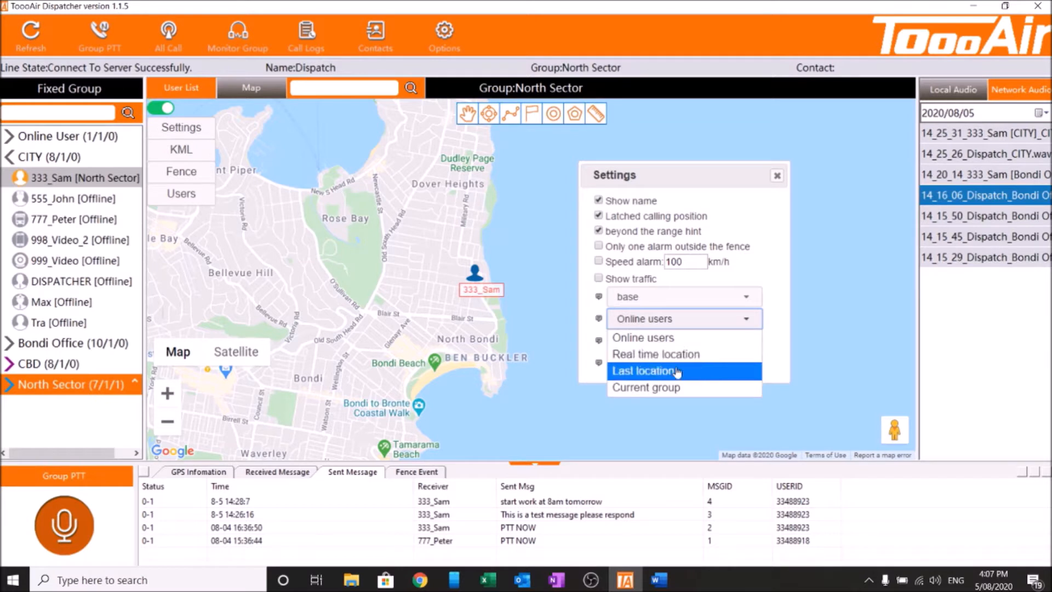
pyautogui.click(649, 173)
pyautogui.moveTo(649, 173); pyautogui.dragTo(636, 189)
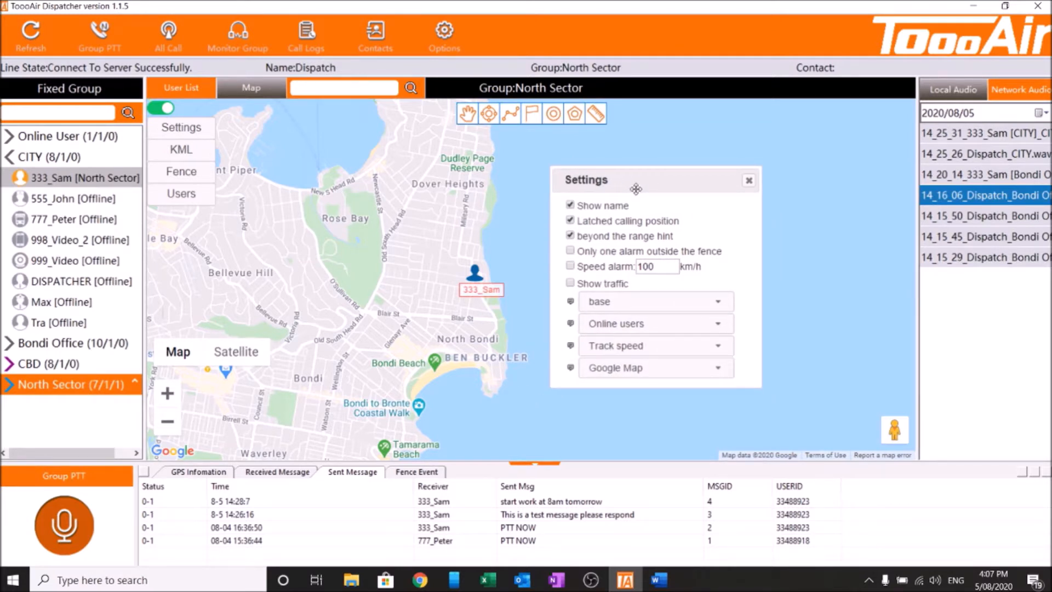
# Step: Explore the map around Rose Bay, Bondi and greater Sydney at different positions and zoom levels
pyautogui.moveTo(366, 261)
pyautogui.mouseDown()
pyautogui.moveTo(396, 269)
pyautogui.moveTo(378, 236)
pyautogui.mouseUp()
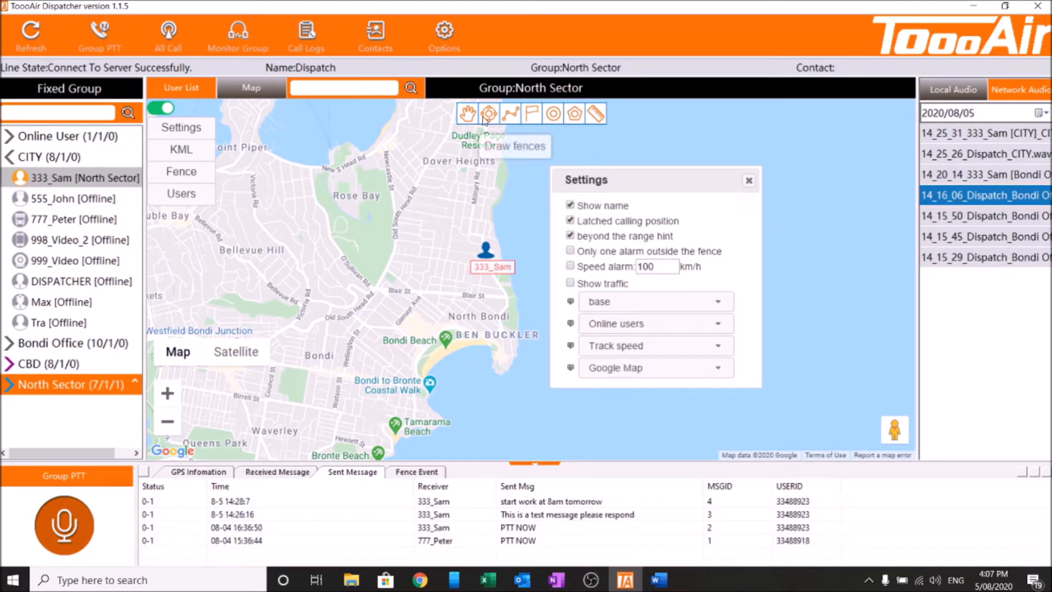
pyautogui.moveTo(386, 248)
pyautogui.mouseDown()
pyautogui.moveTo(521, 262)
pyautogui.moveTo(520, 162)
pyautogui.mouseUp()
pyautogui.moveTo(406, 315)
pyautogui.mouseDown()
pyautogui.moveTo(362, 181)
pyautogui.moveTo(340, 332)
pyautogui.mouseUp()
pyautogui.moveTo(415, 219); pyautogui.dragTo(367, 299)
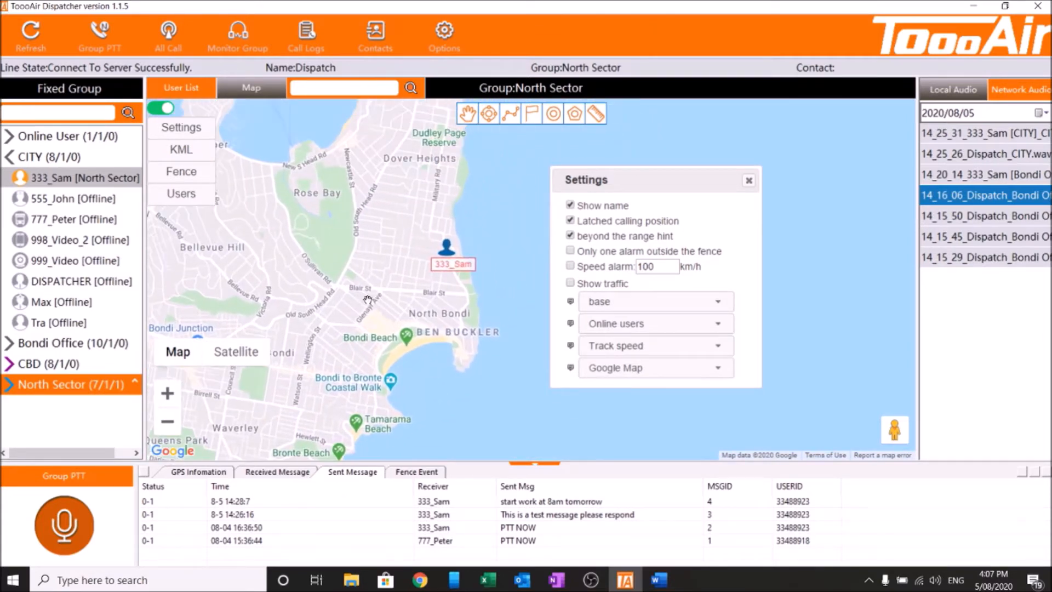
pyautogui.moveTo(332, 244); pyautogui.dragTo(524, 296)
pyautogui.moveTo(463, 319); pyautogui.dragTo(346, 194)
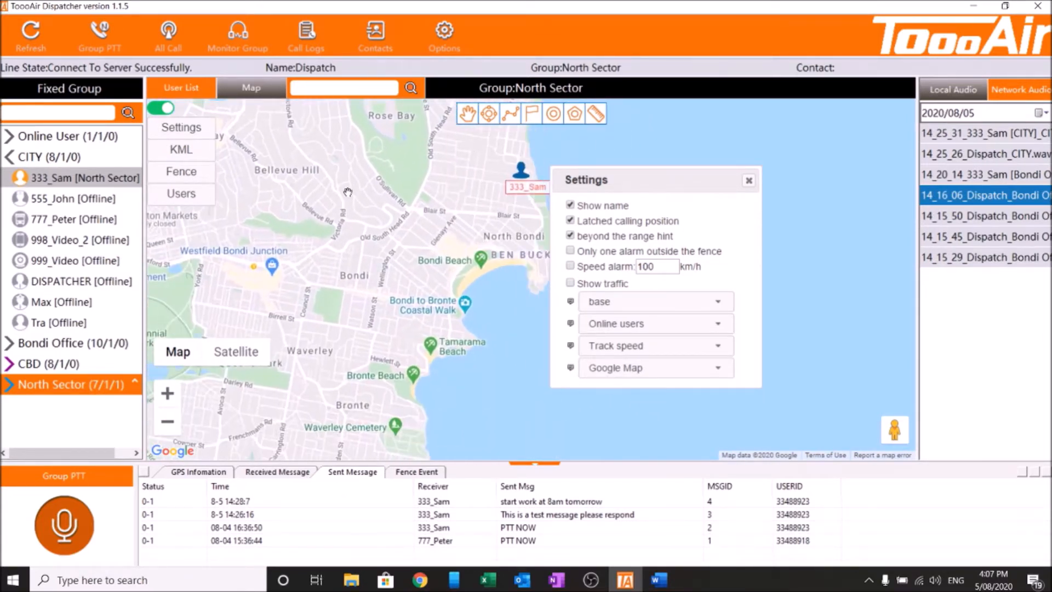
pyautogui.scroll(-1, 359, 193)
pyautogui.scroll(-2, 360, 207)
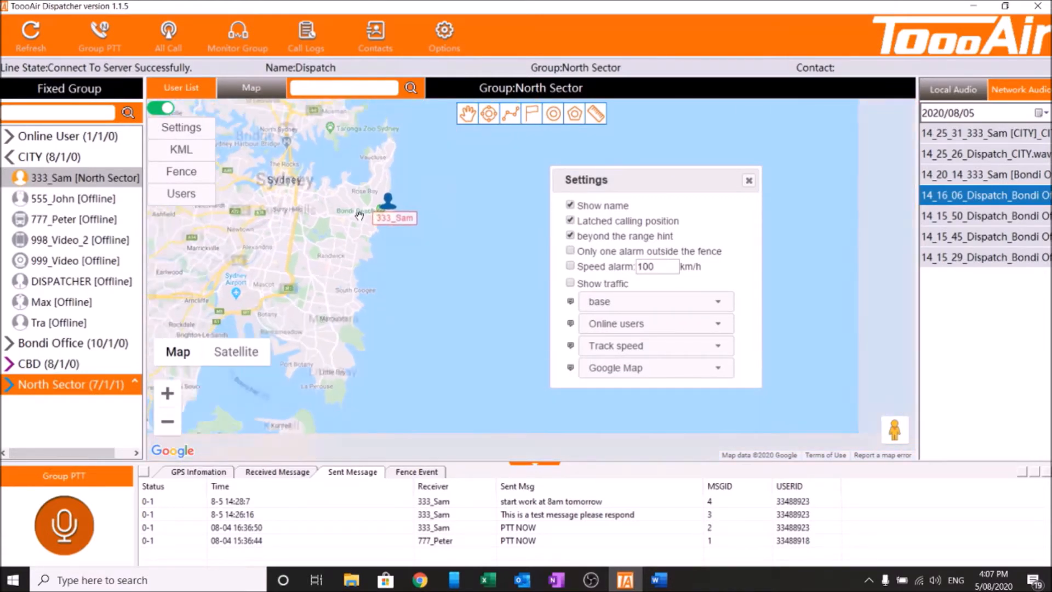
pyautogui.scroll(3, 364, 220)
pyautogui.moveTo(391, 171); pyautogui.dragTo(393, 265)
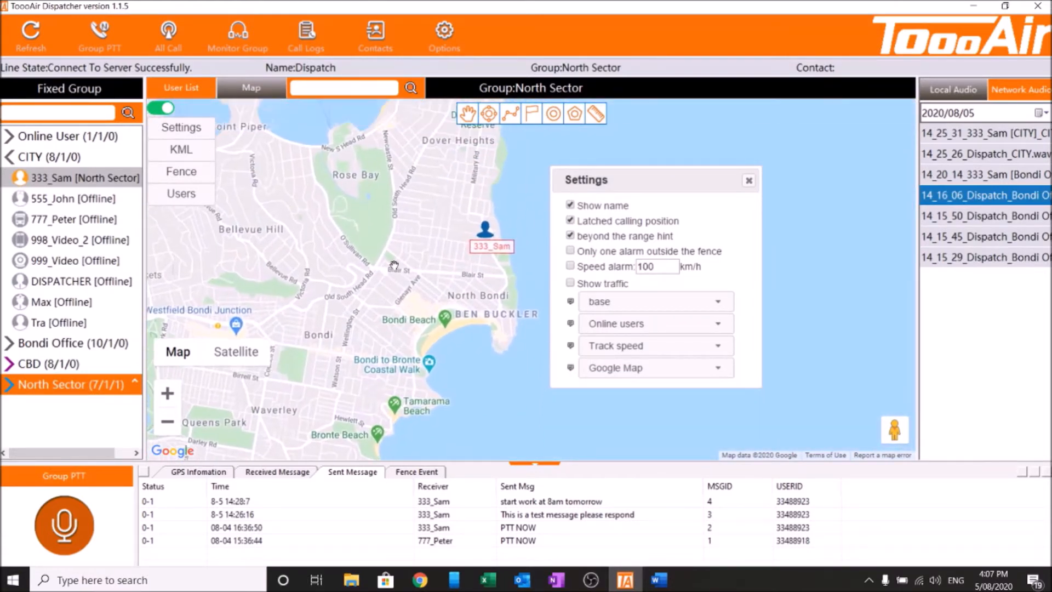
pyautogui.scroll(-1, 394, 265)
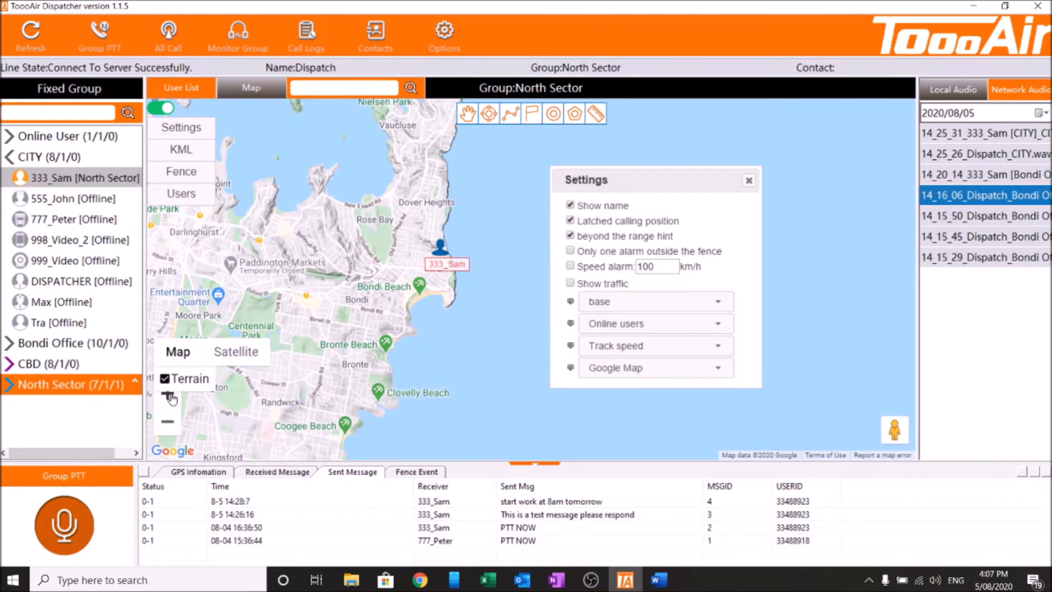
# Step: Switch the Terrain layer off and on again, leaving it enabled on the standard map
pyautogui.click(168, 393)
pyautogui.click(174, 421)
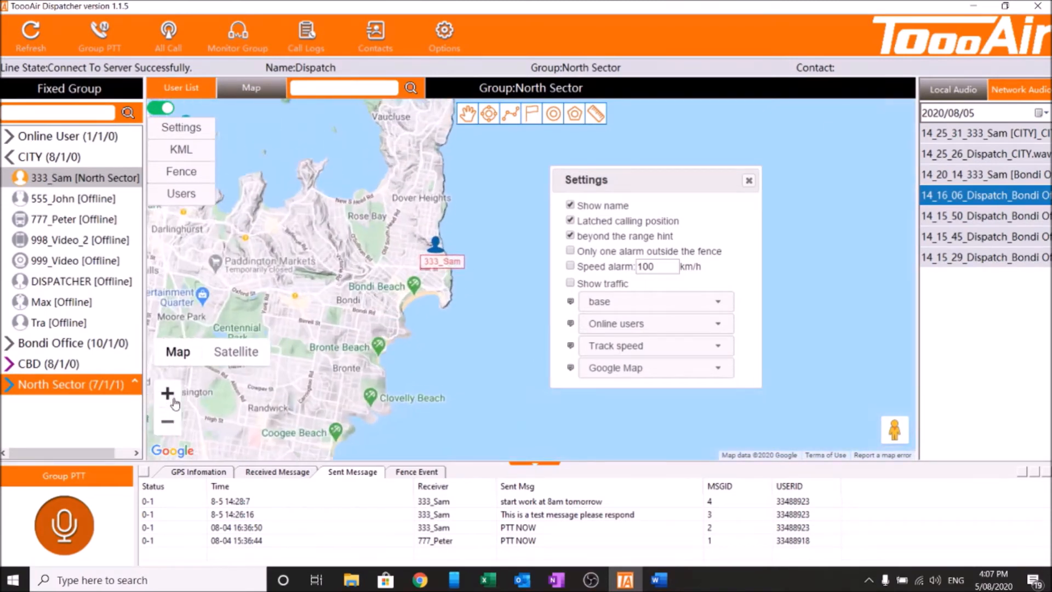
pyautogui.moveTo(174, 368)
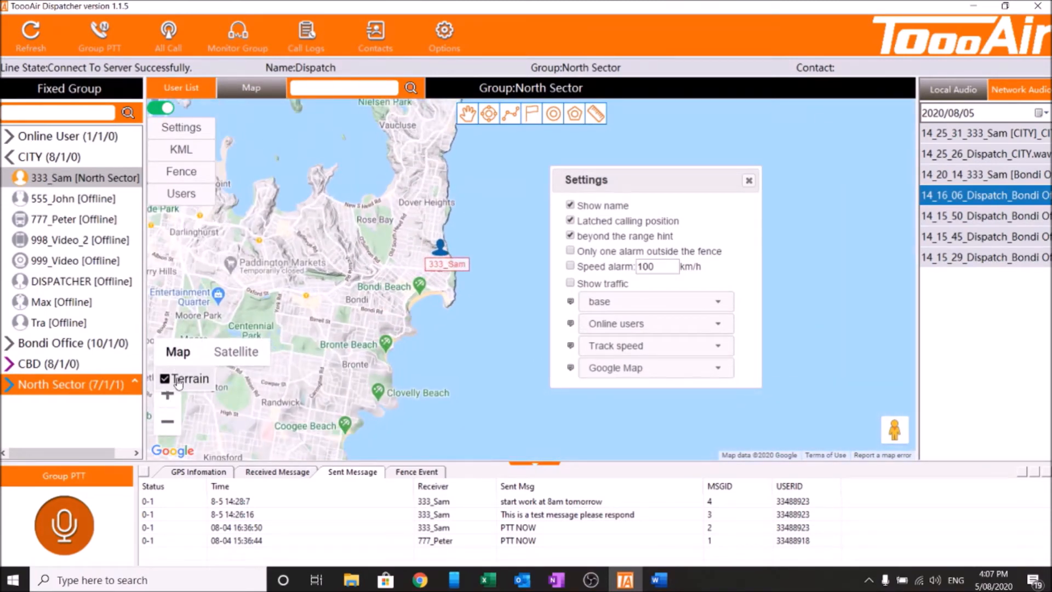
pyautogui.click(178, 382)
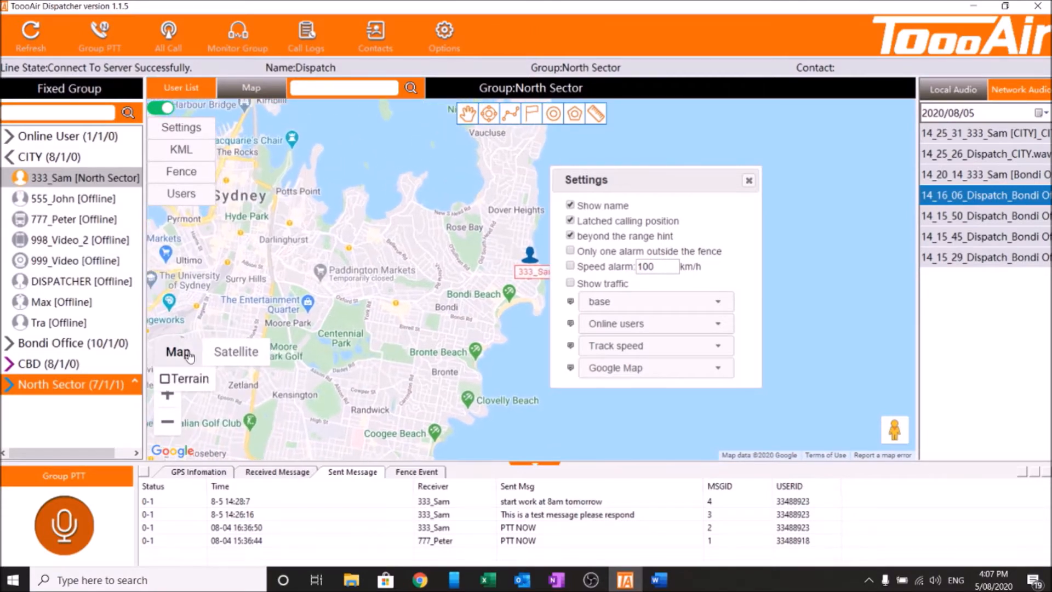
pyautogui.click(176, 379)
# Step: Preview the Satellite view with Labels off and on, ending back on the standard map
pyautogui.click(235, 352)
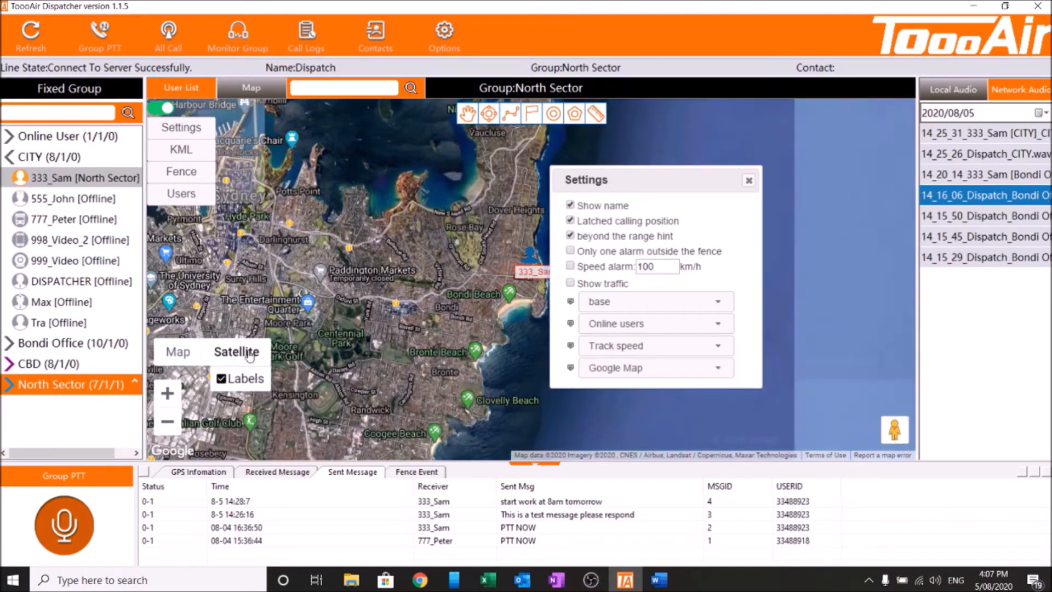
pyautogui.scroll(1, 400, 323)
pyautogui.click(241, 379)
pyautogui.moveTo(391, 317); pyautogui.dragTo(311, 346)
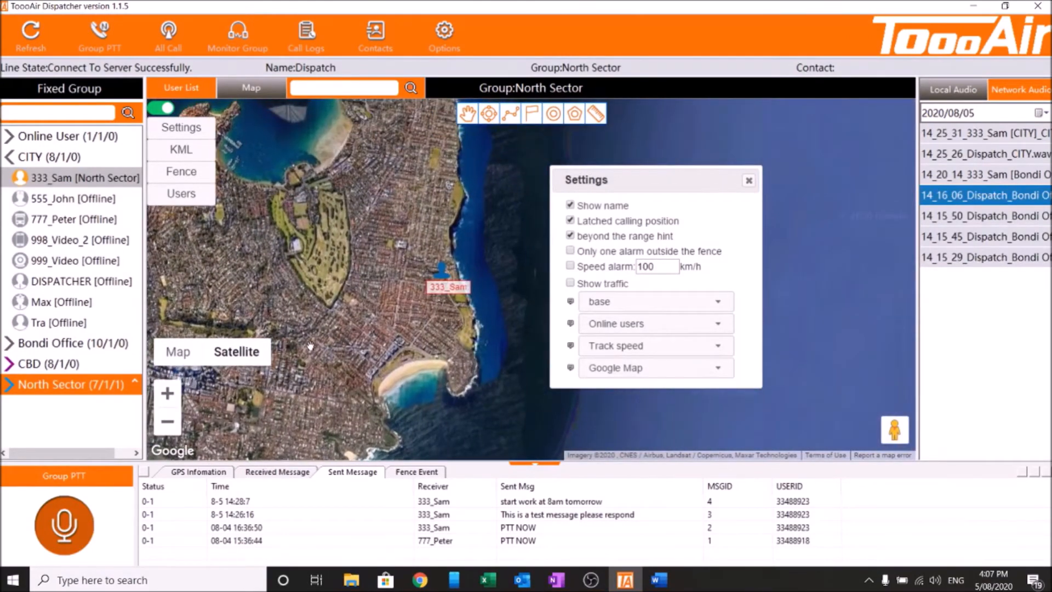
pyautogui.moveTo(235, 352)
pyautogui.click(222, 378)
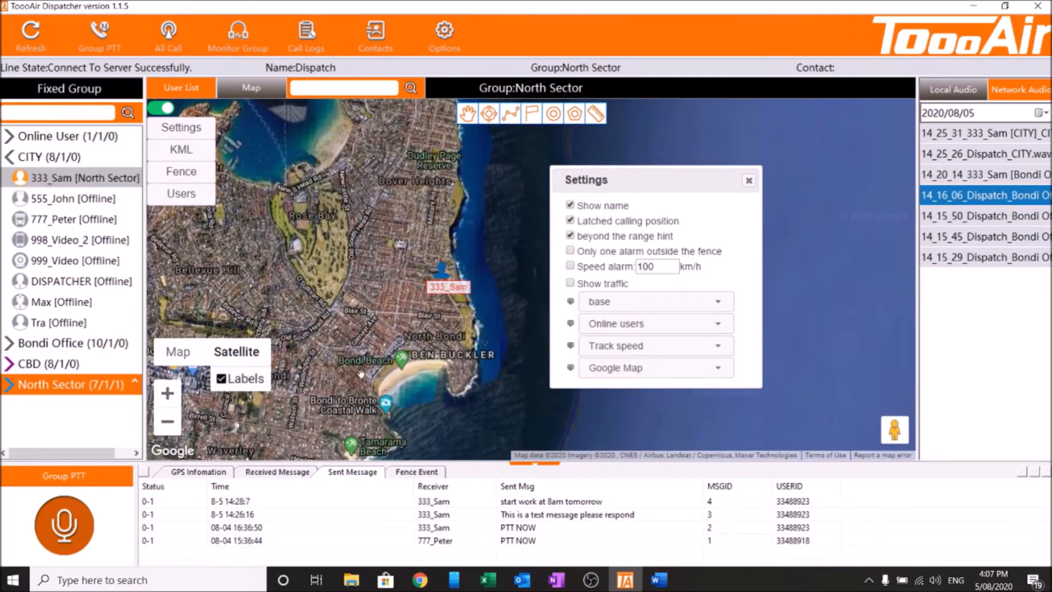
pyautogui.click(200, 355)
pyautogui.moveTo(303, 260); pyautogui.dragTo(328, 299)
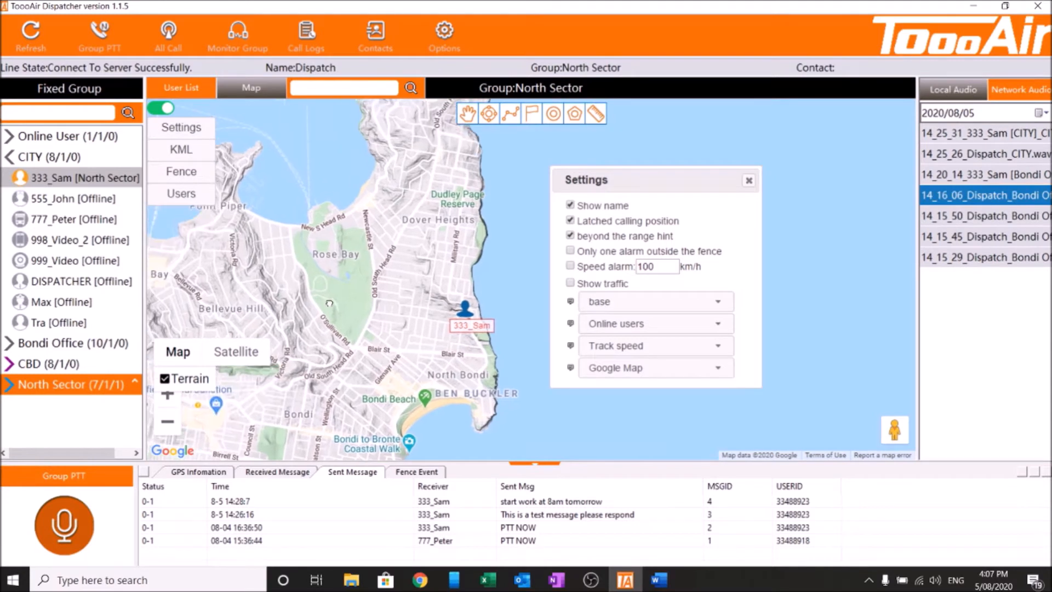
# Step: Move the Settings dialog clear of the map tools and close it
pyautogui.moveTo(599, 181); pyautogui.dragTo(618, 174)
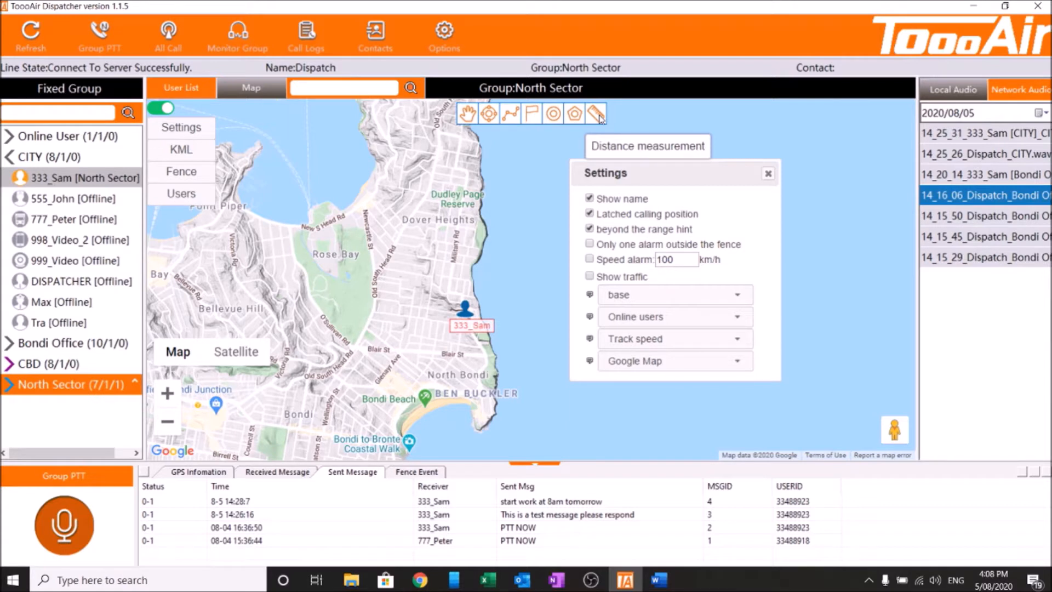
pyautogui.moveTo(725, 174); pyautogui.dragTo(686, 179)
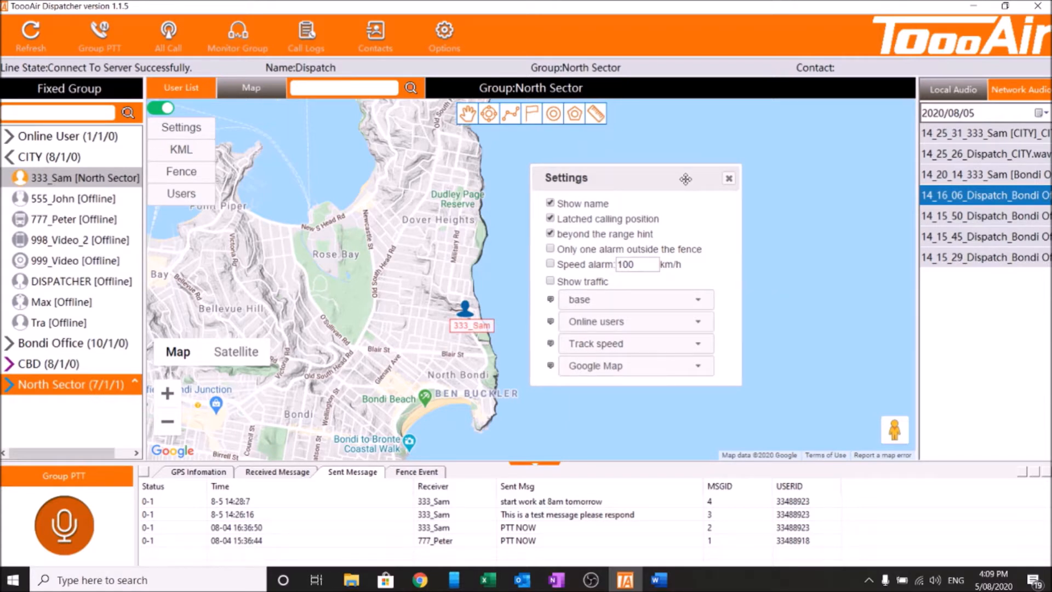
pyautogui.click(729, 179)
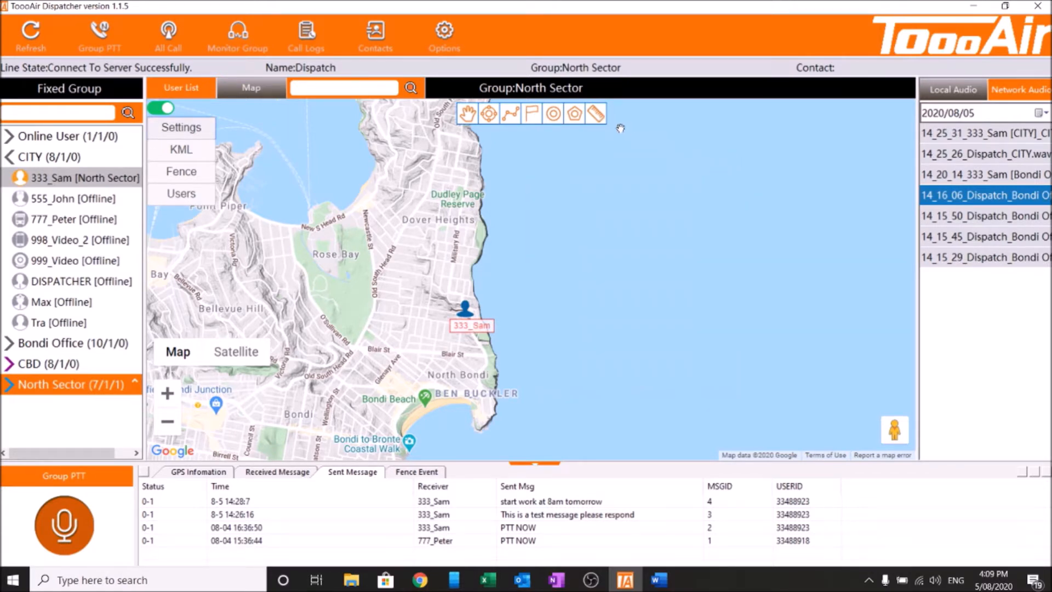
# Step: Measure the distance along a multi-point route from North Bondi past Westfield Bondi Junction to the stadium west of Paddington Markets
pyautogui.moveTo(586, 170); pyautogui.dragTo(606, 155)
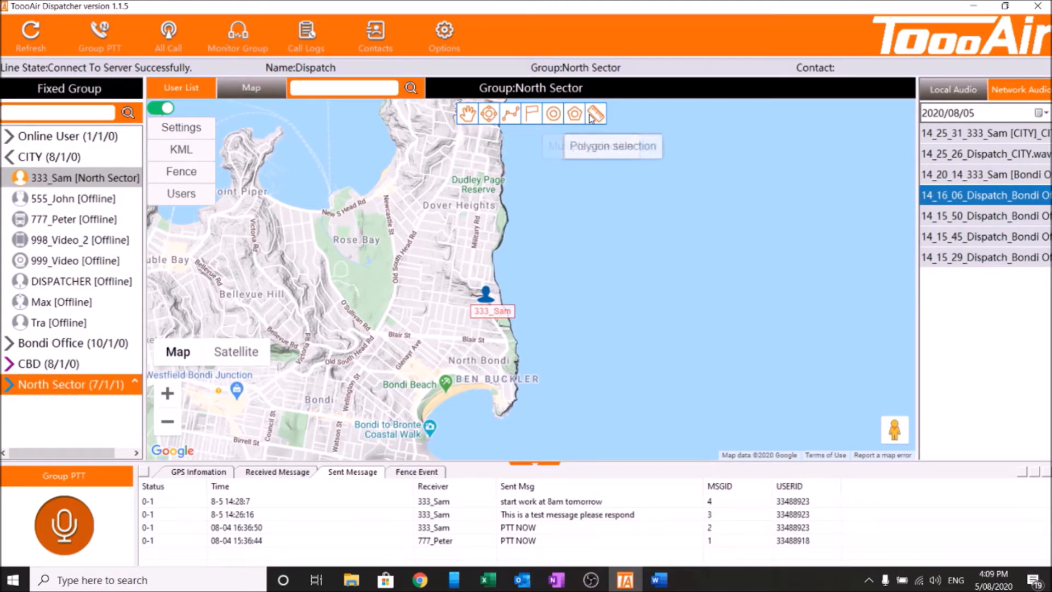
pyautogui.moveTo(439, 268); pyautogui.dragTo(496, 248)
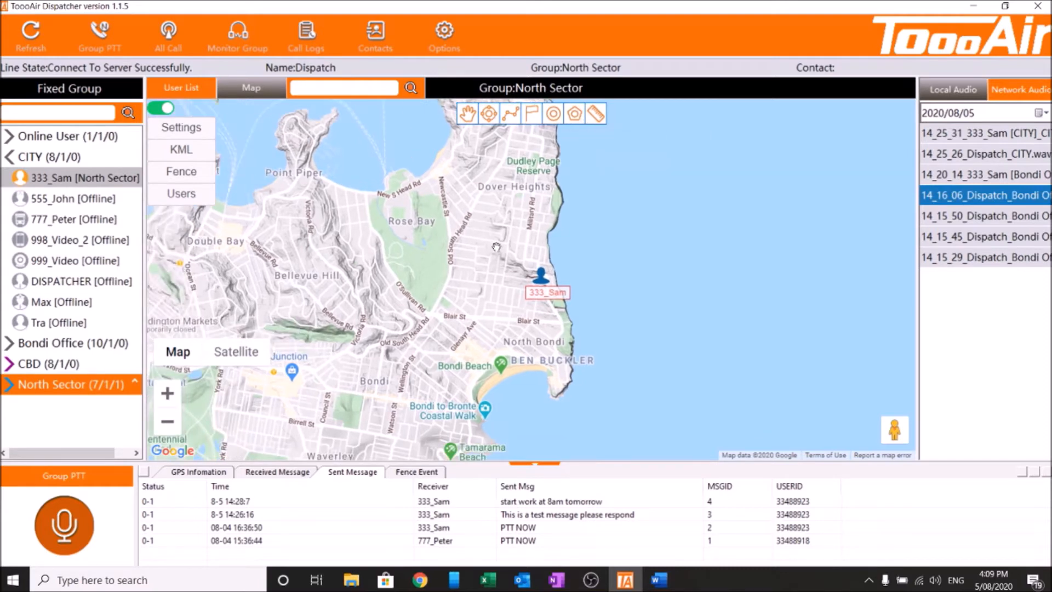
pyautogui.moveTo(445, 343)
pyautogui.mouseDown()
pyautogui.moveTo(518, 276)
pyautogui.moveTo(553, 319)
pyautogui.mouseUp()
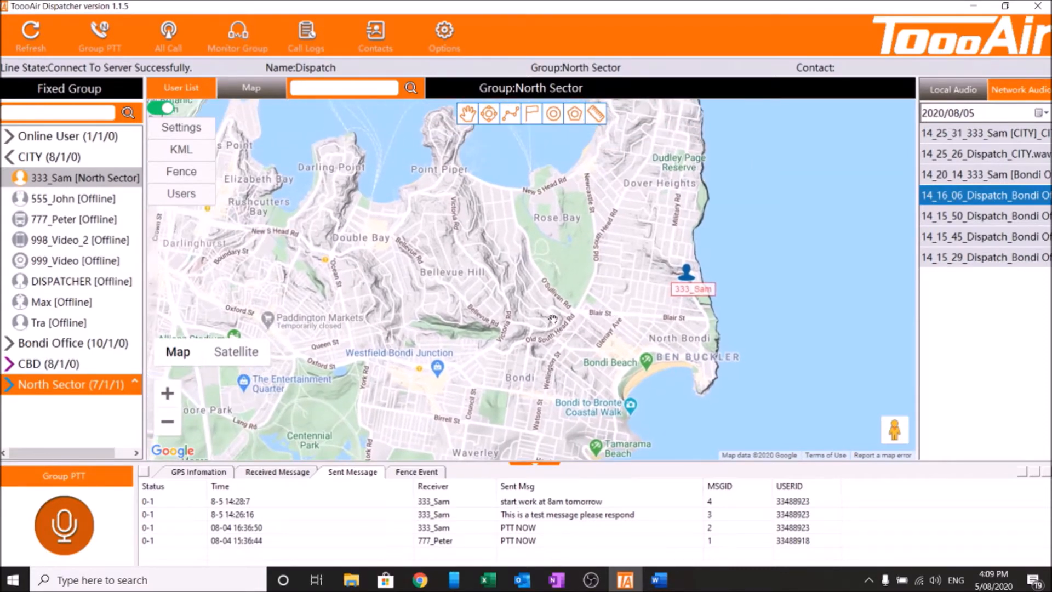
pyautogui.moveTo(588, 283); pyautogui.dragTo(551, 237)
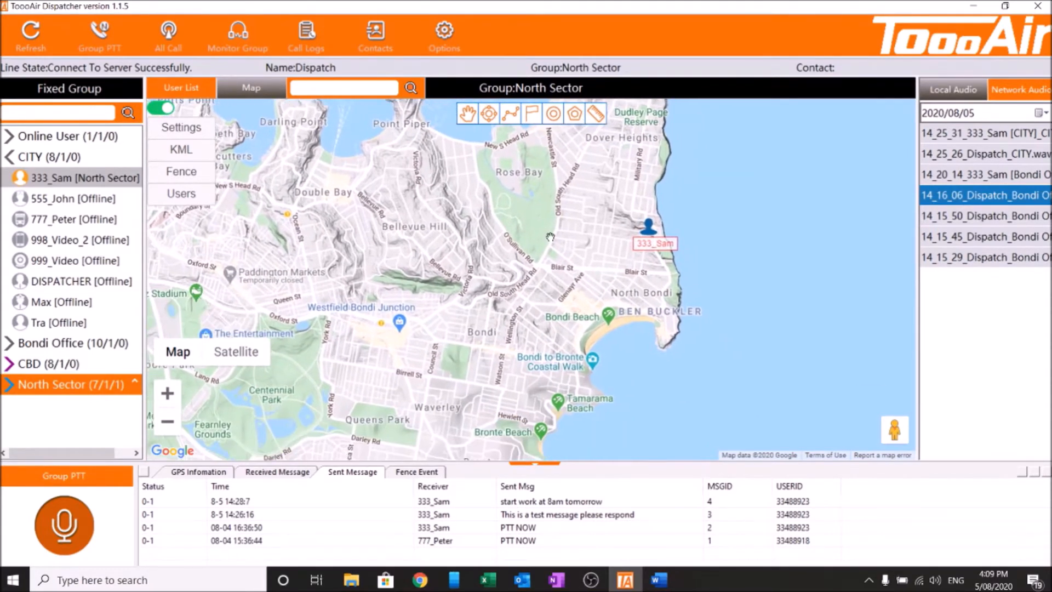
pyautogui.click(599, 117)
pyautogui.click(650, 271)
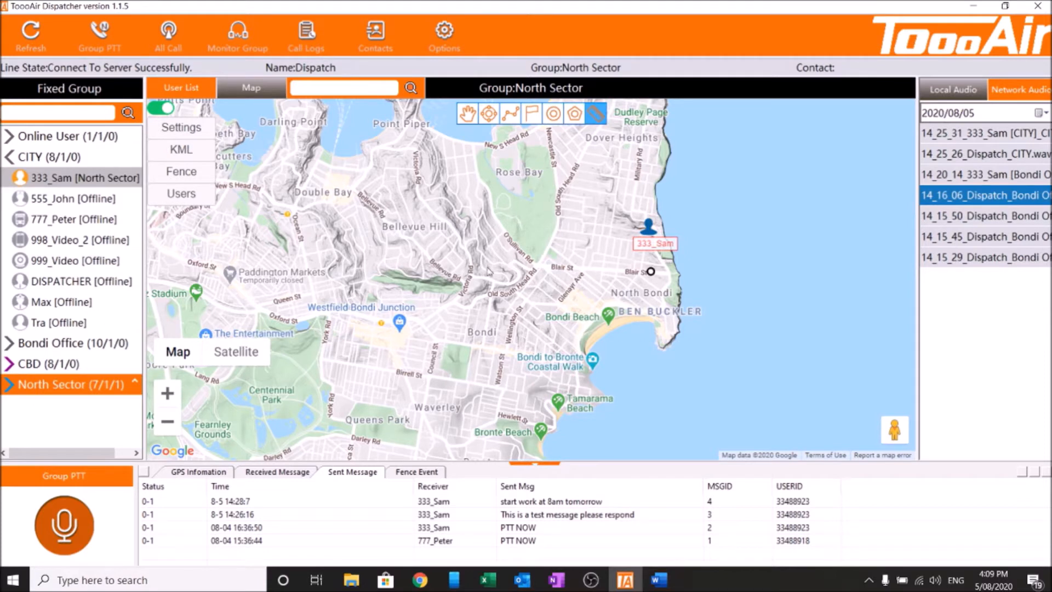
pyautogui.click(535, 265)
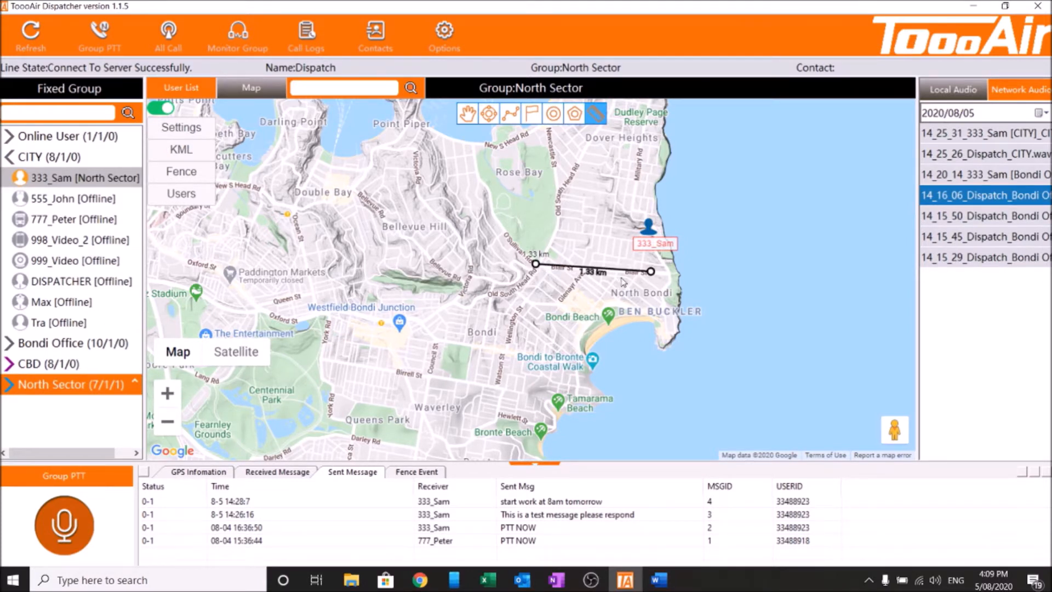
pyautogui.click(501, 291)
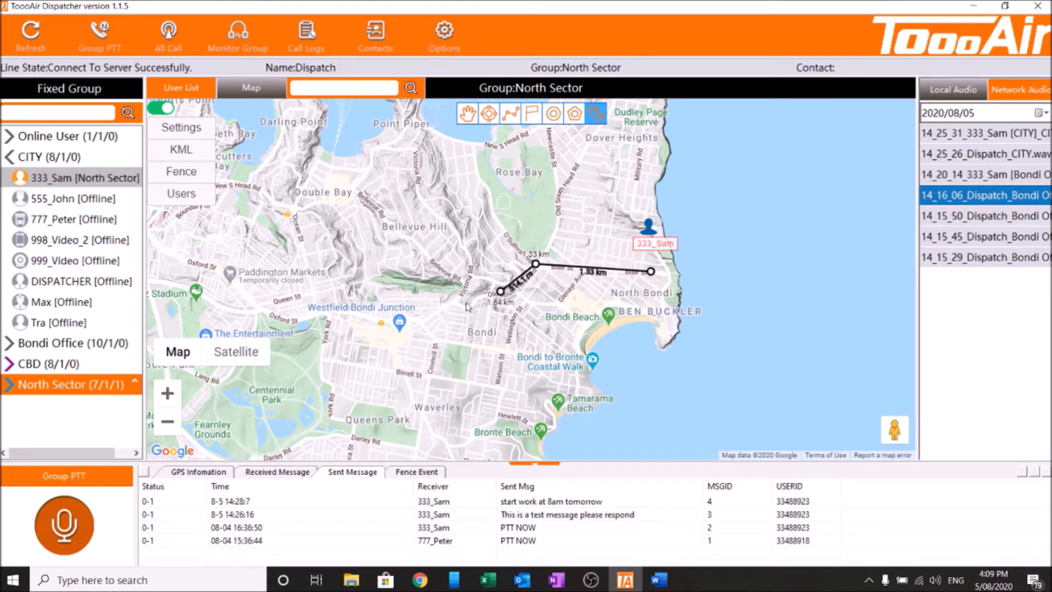
pyautogui.click(425, 316)
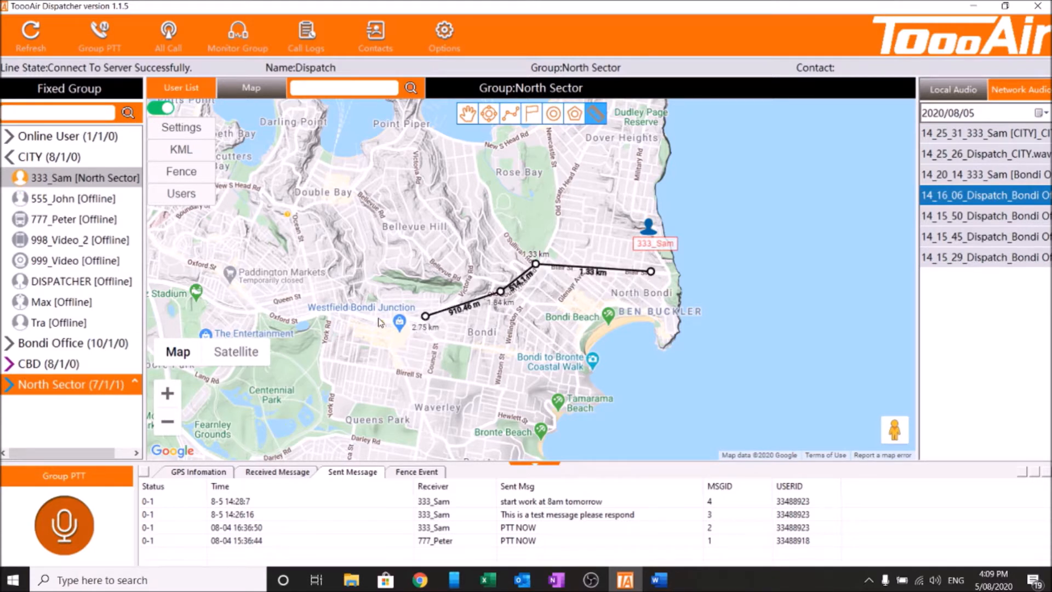
pyautogui.click(351, 314)
pyautogui.click(275, 318)
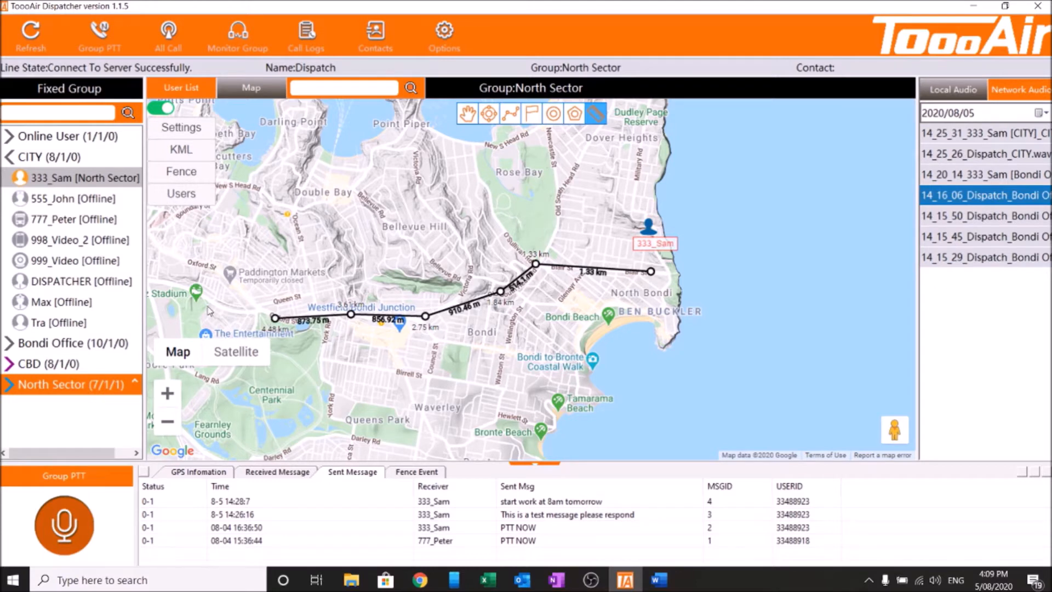
pyautogui.click(206, 301)
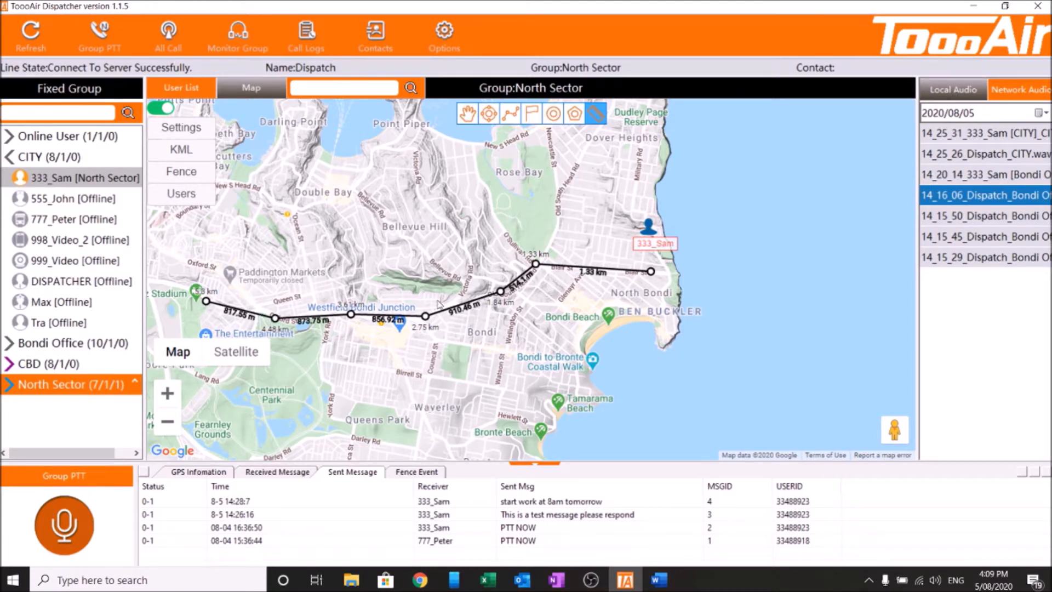
# Step: End the distance measurement and clear its route from the map
pyautogui.scroll(1, 428, 329)
pyautogui.scroll(-1, 428, 332)
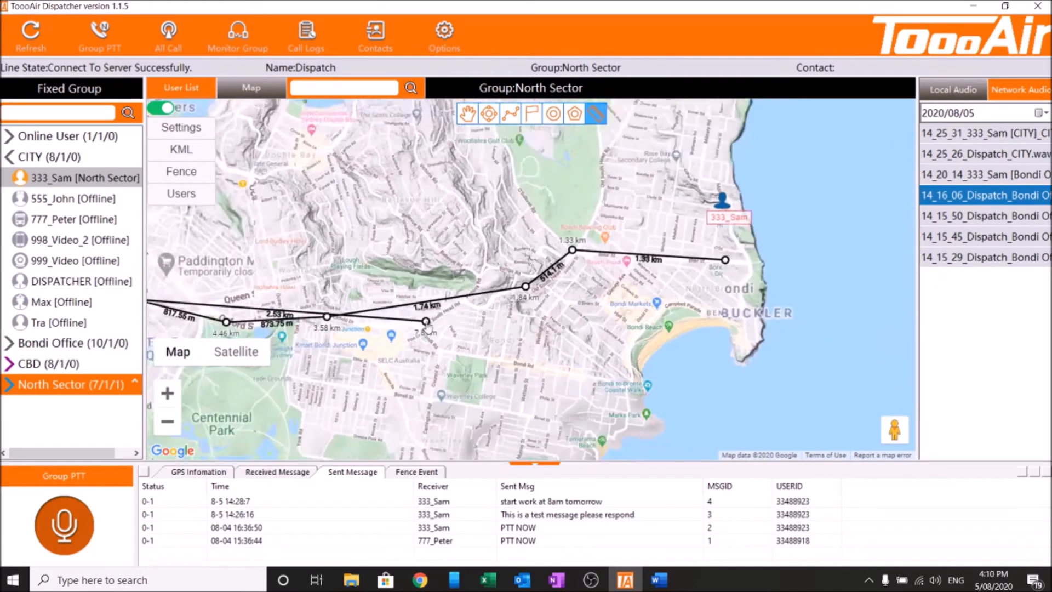
pyautogui.rightClick(426, 324)
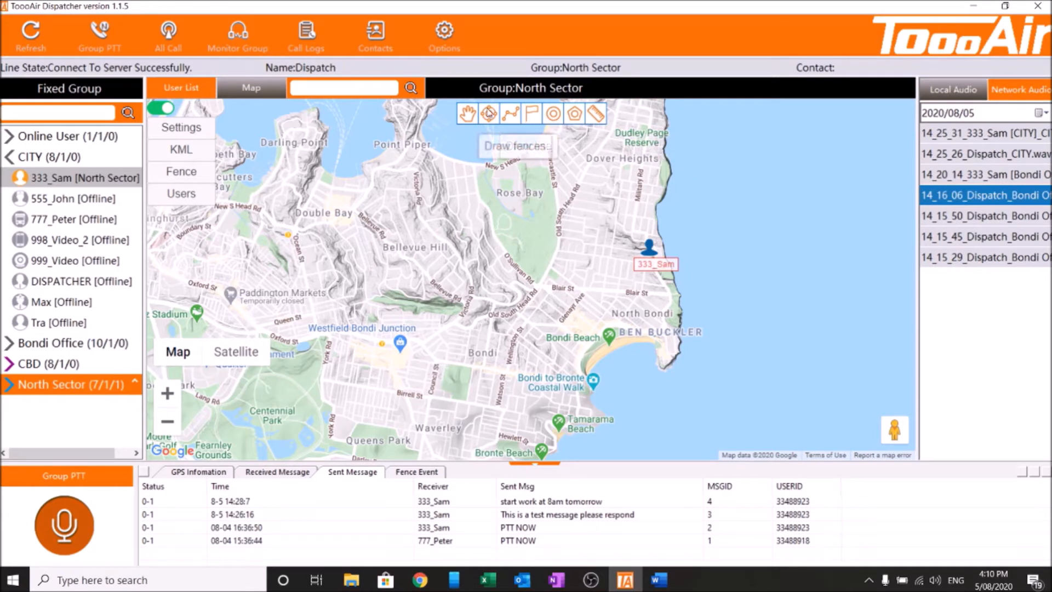
# Step: Draw a closed four-sided line around the Rose Bay green area and save it as Area1
pyautogui.click(510, 116)
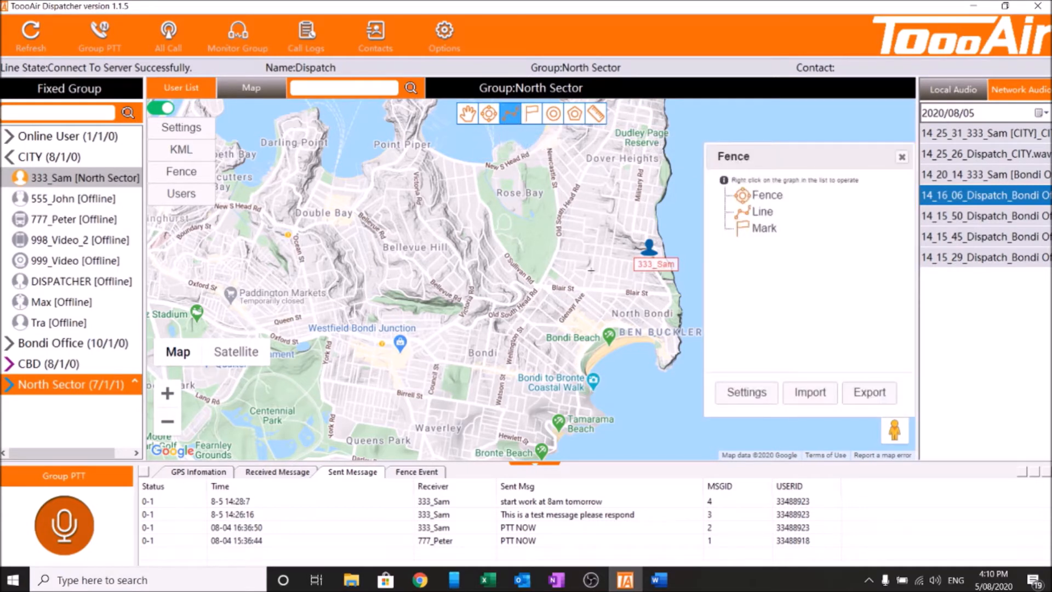
pyautogui.click(606, 215)
pyautogui.click(519, 298)
pyautogui.click(448, 206)
pyautogui.click(554, 160)
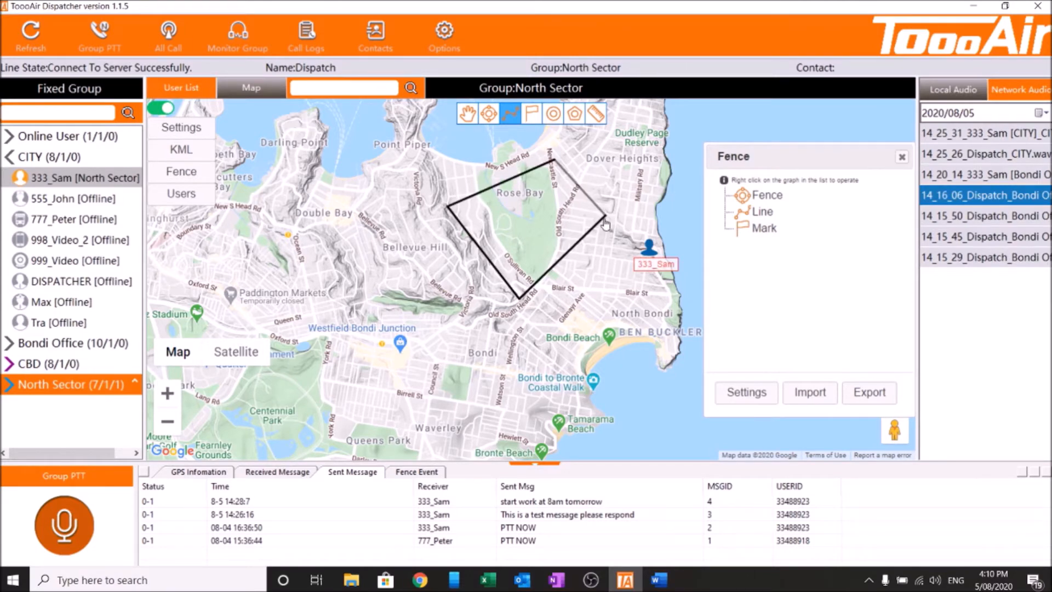
pyautogui.doubleClick(606, 216)
pyautogui.click(538, 292)
pyautogui.moveTo(537, 292); pyautogui.dragTo(385, 288)
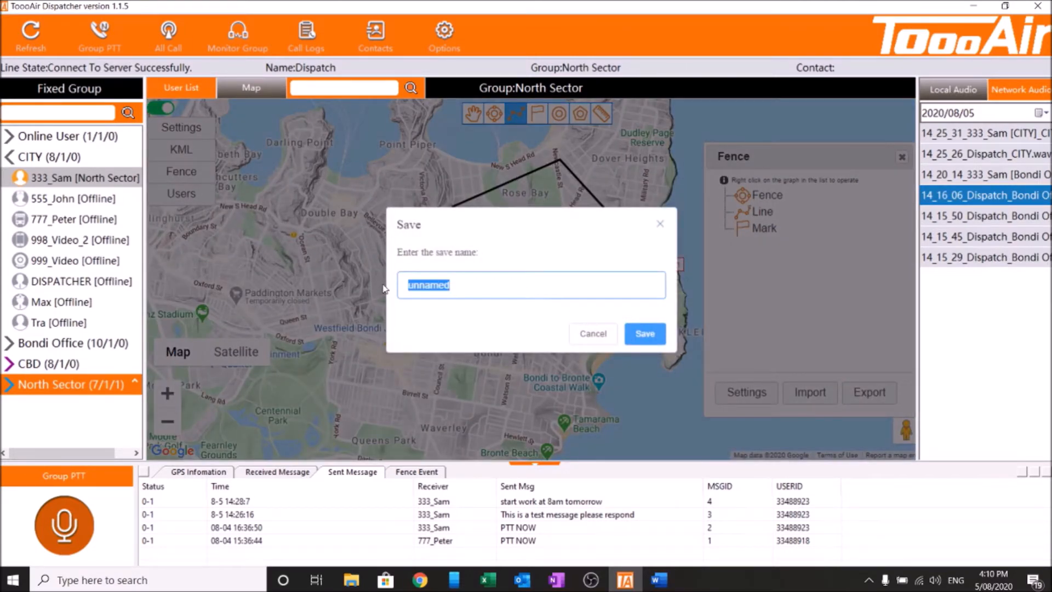
pyautogui.write('Area1')
pyautogui.click(638, 334)
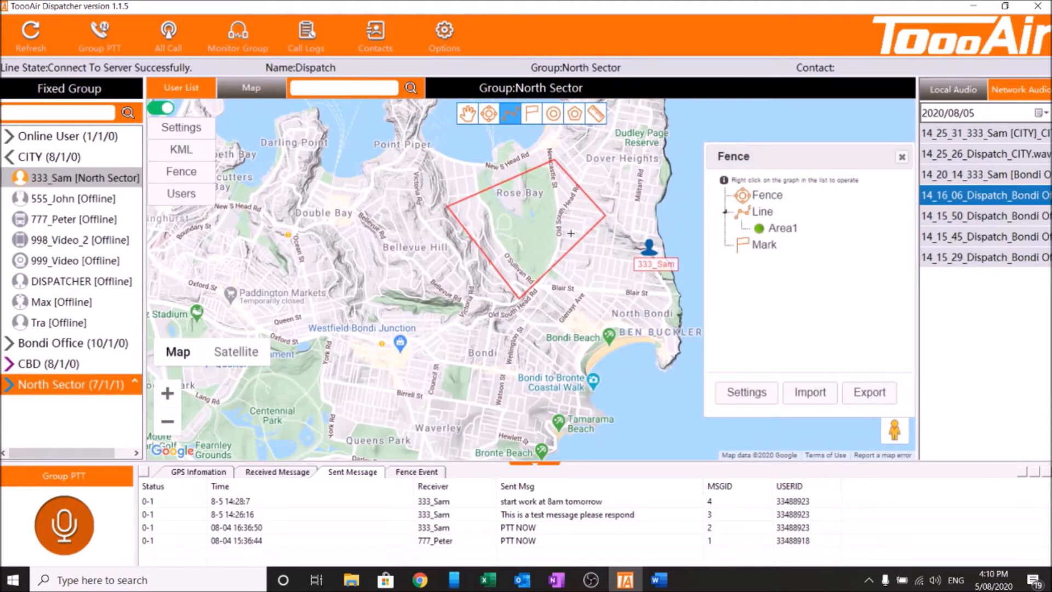
# Step: Place a mark in the green area inside the Area1 outline and save it as Area 1
pyautogui.click(508, 117)
pyautogui.scroll(-2, 588, 211)
pyautogui.scroll(1, 566, 232)
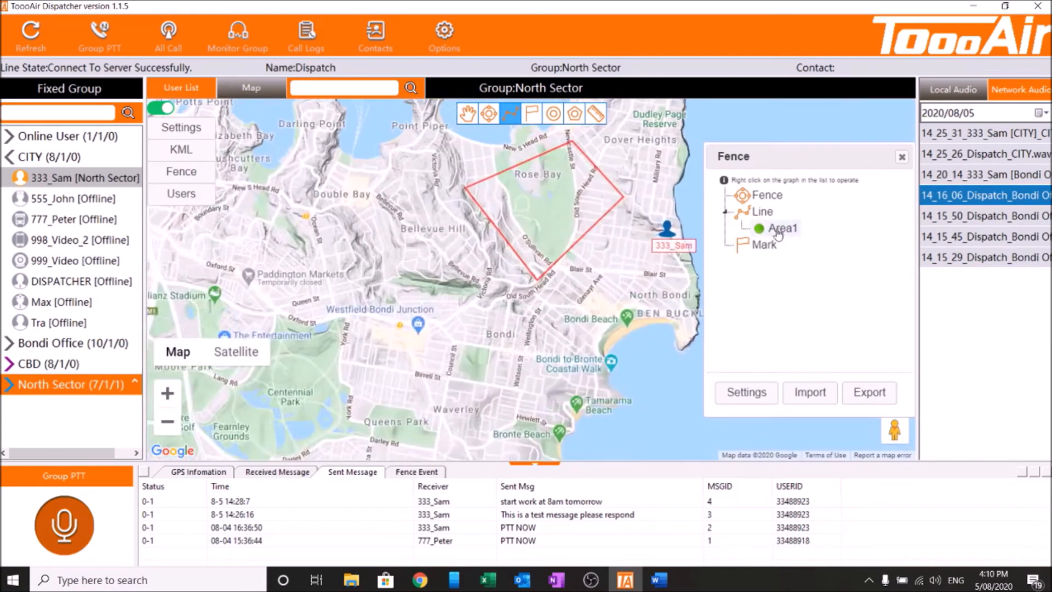
pyautogui.moveTo(779, 160); pyautogui.dragTo(746, 143)
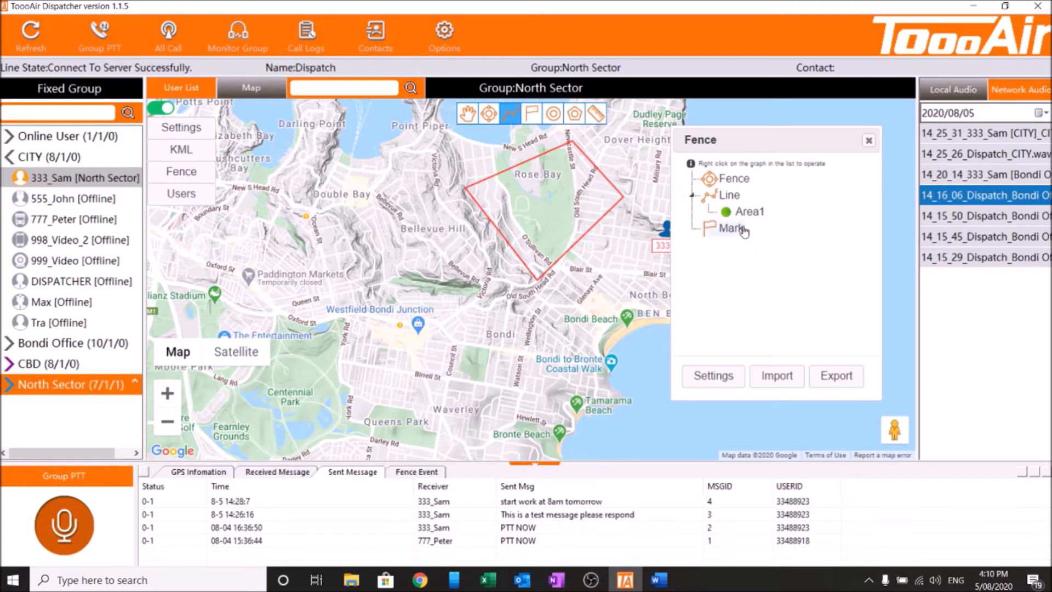
pyautogui.moveTo(762, 146); pyautogui.dragTo(764, 146)
pyautogui.click(531, 114)
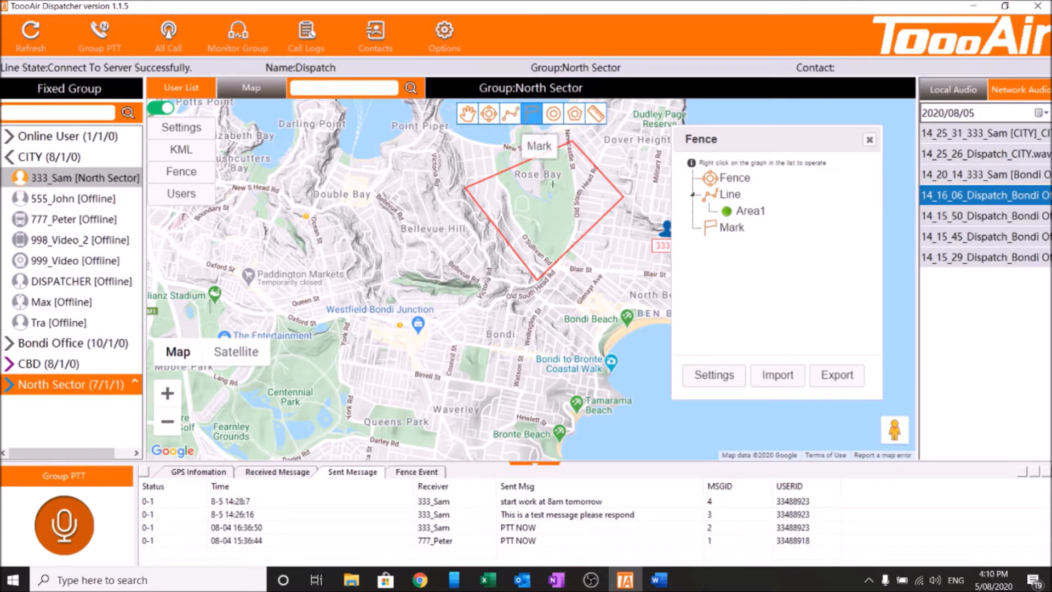
pyautogui.click(543, 204)
pyautogui.moveTo(493, 285); pyautogui.dragTo(382, 293)
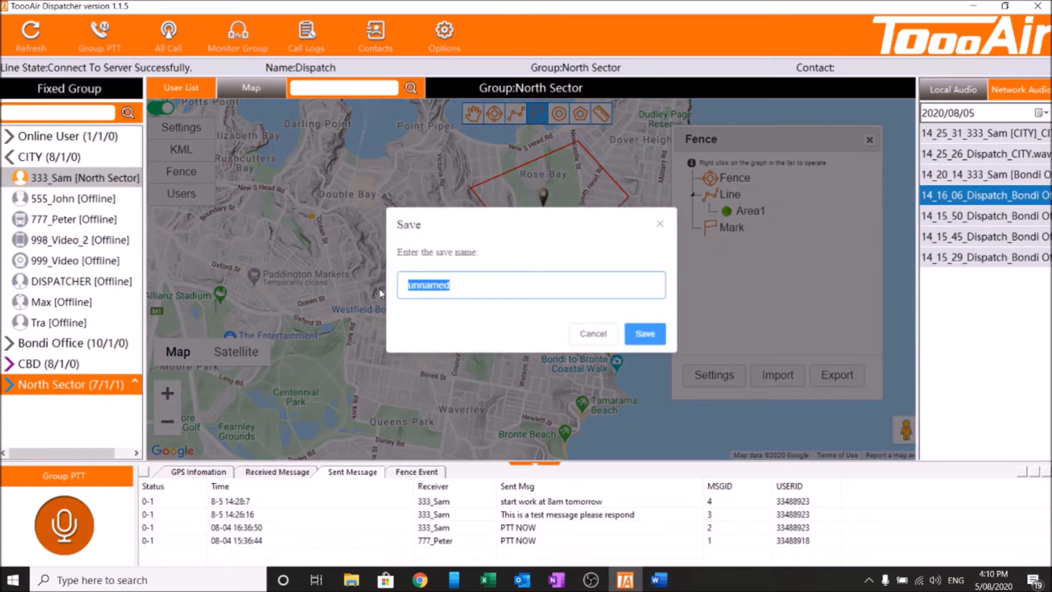
pyautogui.write('Area')
pyautogui.click(645, 334)
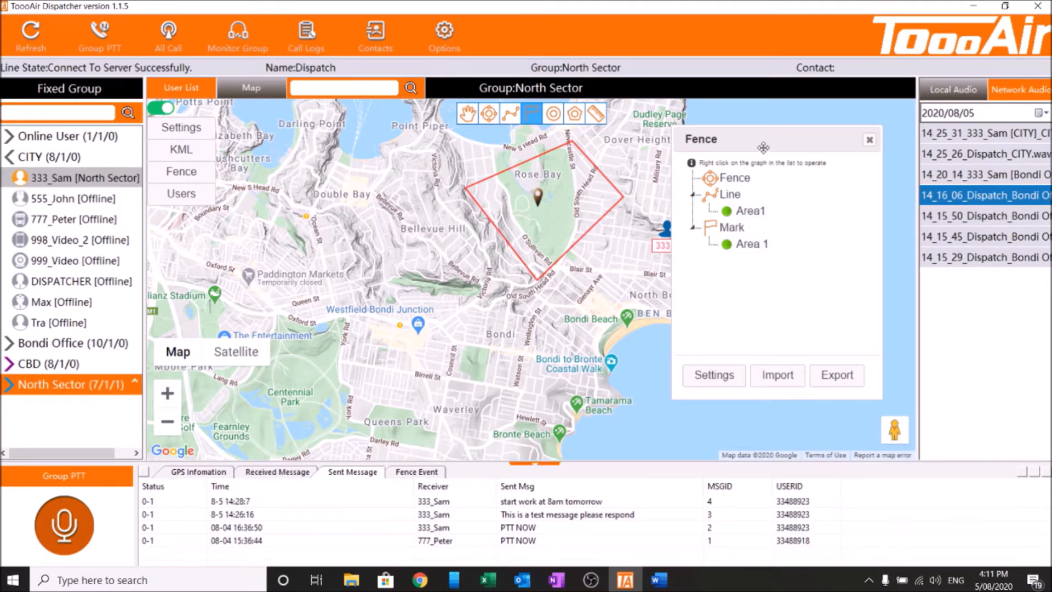
# Step: Move the Fence dialog inward, switch to the hand tool and pan the map west to Petersham and Marrickville
pyautogui.moveTo(763, 147); pyautogui.dragTo(695, 163)
pyautogui.click(467, 115)
pyautogui.moveTo(443, 329)
pyautogui.mouseDown()
pyautogui.moveTo(362, 320)
pyautogui.moveTo(347, 233)
pyautogui.moveTo(378, 337)
pyautogui.mouseUp()
pyautogui.moveTo(413, 281); pyautogui.dragTo(414, 325)
pyautogui.scroll(-3, 414, 325)
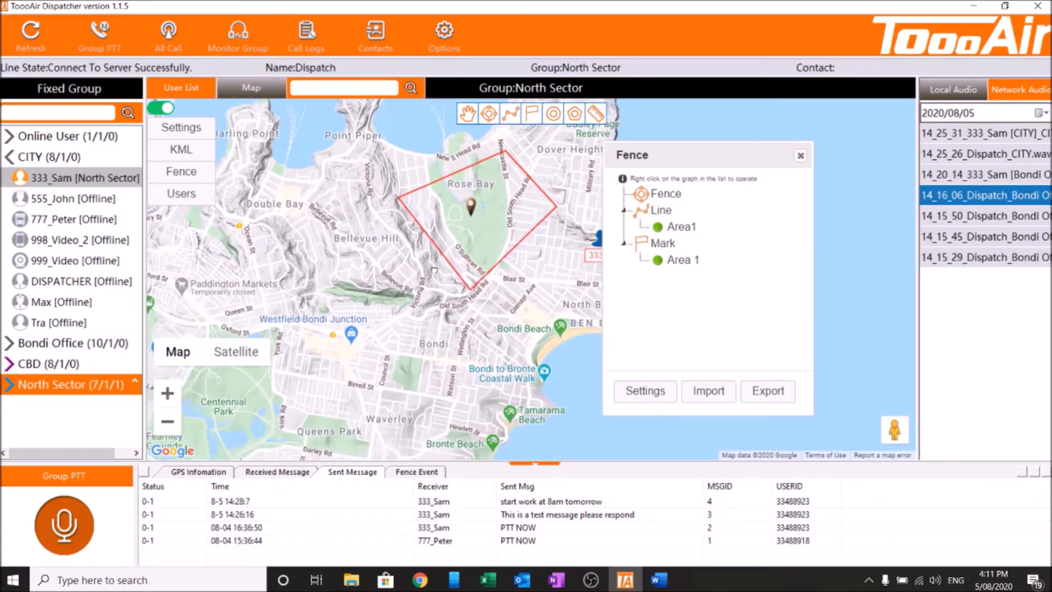
pyautogui.moveTo(551, 210); pyautogui.dragTo(461, 288)
pyautogui.scroll(1, 471, 269)
pyautogui.scroll(1, 442, 306)
pyautogui.moveTo(307, 312); pyautogui.dragTo(548, 264)
pyautogui.scroll(-1, 465, 277)
pyautogui.moveTo(246, 307); pyautogui.dragTo(554, 254)
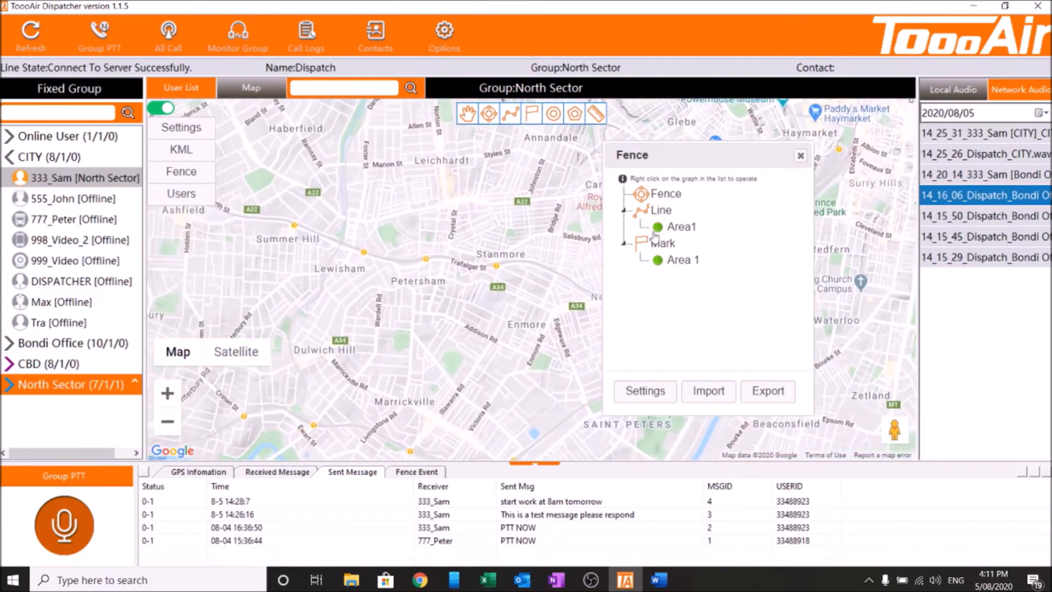
# Step: Center the map on the saved Area1 line
pyautogui.rightClick(654, 233)
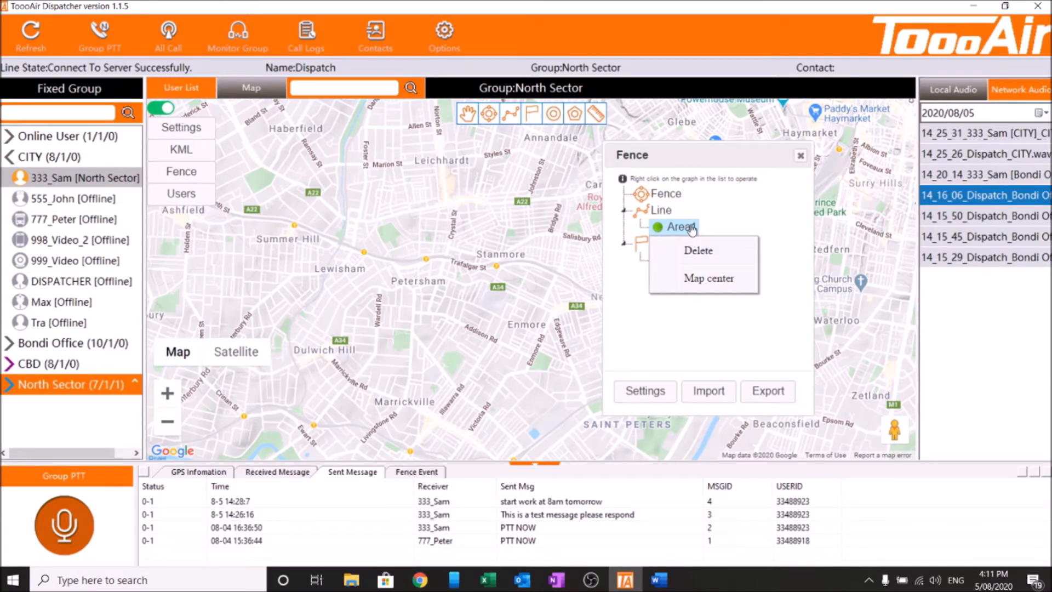
pyautogui.click(689, 279)
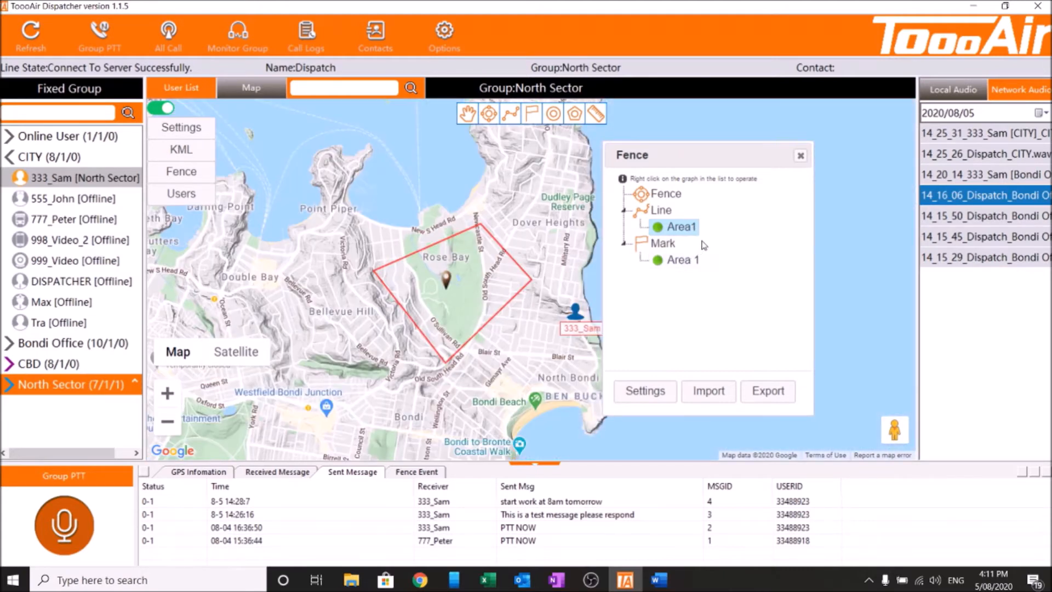
pyautogui.rightClick(679, 234)
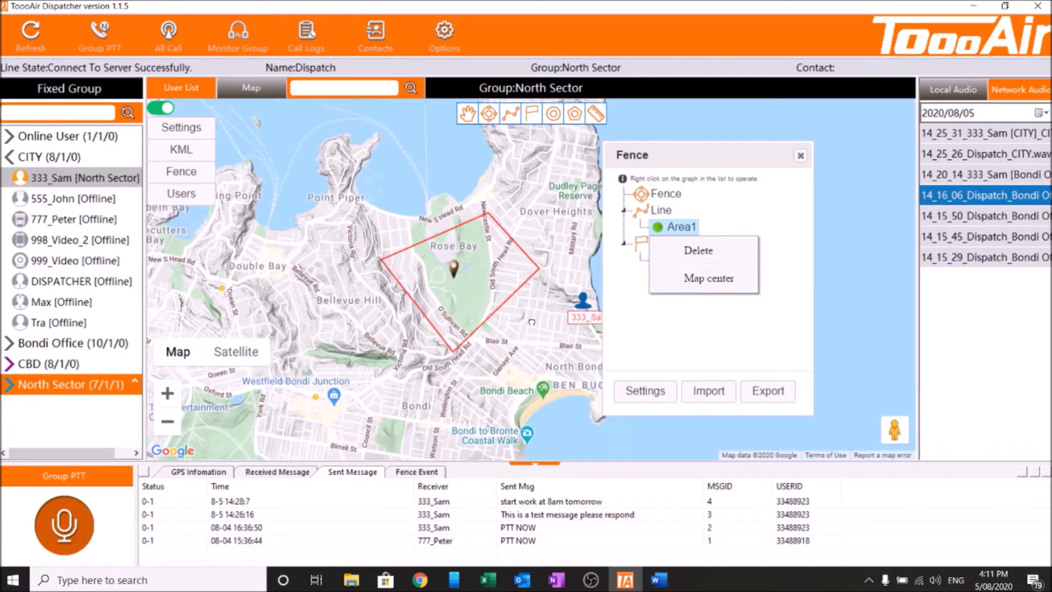
pyautogui.click(677, 168)
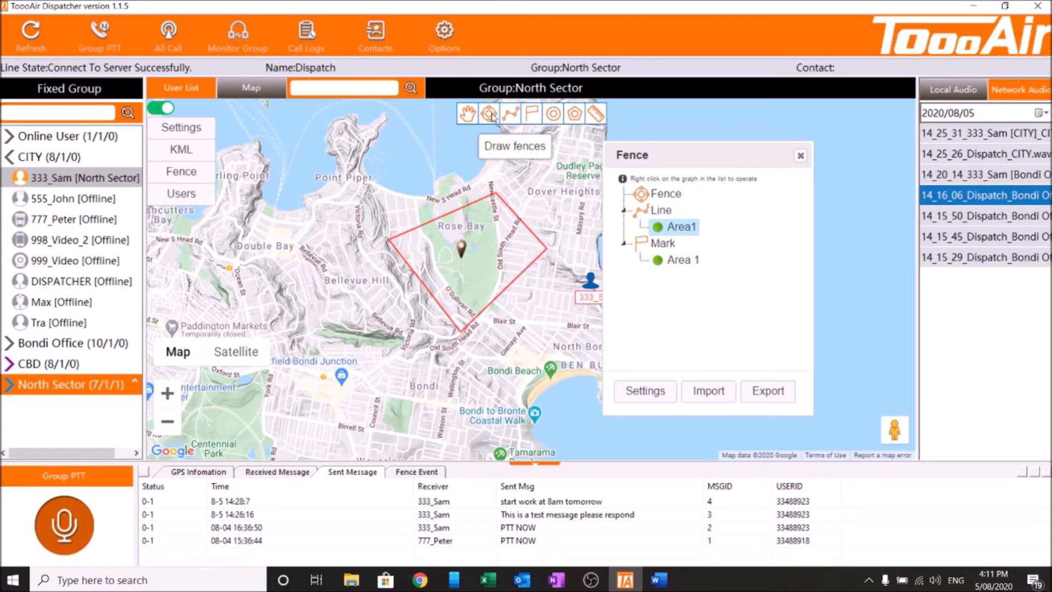
# Step: Move the Fence dialog clear of the coastline, bring Bondi into view and activate Draw fences
pyautogui.moveTo(681, 155); pyautogui.dragTo(725, 150)
pyautogui.moveTo(597, 216); pyautogui.dragTo(584, 181)
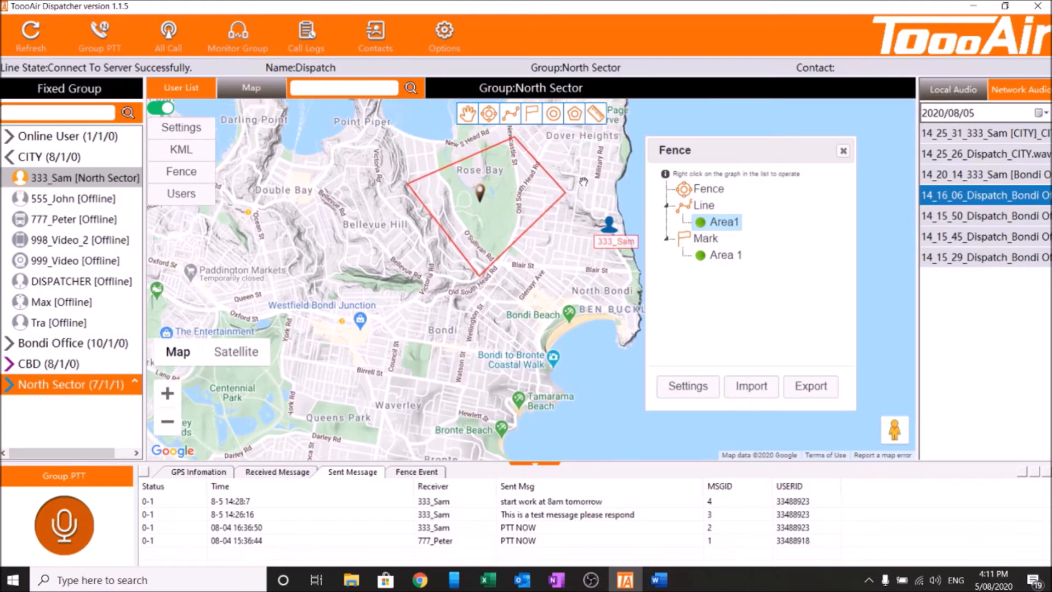
pyautogui.click(490, 115)
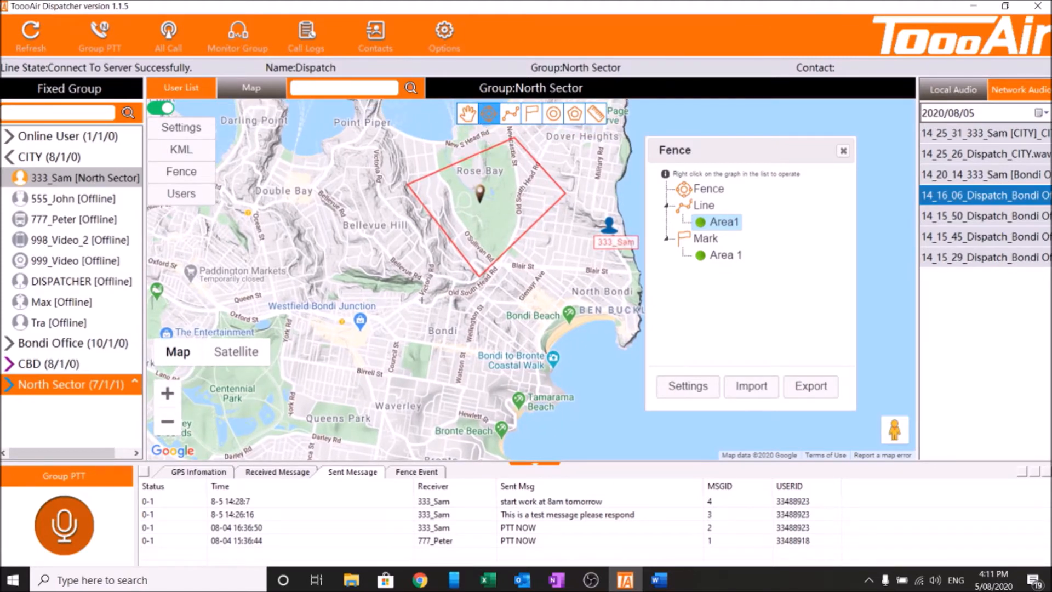
pyautogui.click(398, 312)
pyautogui.click(430, 423)
pyautogui.click(505, 355)
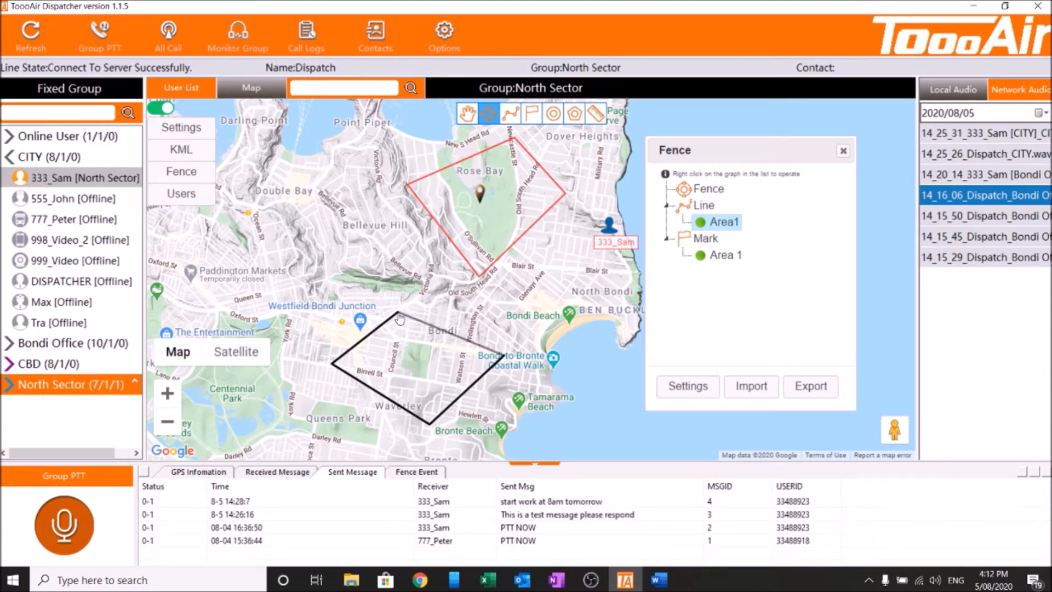
pyautogui.click(398, 313)
pyautogui.moveTo(456, 292); pyautogui.dragTo(383, 304)
# Step: Draw a four-sided fence over Bondi, east of Westfield Bondi Junction, and save it as Geo Fence 1
pyautogui.click(409, 307)
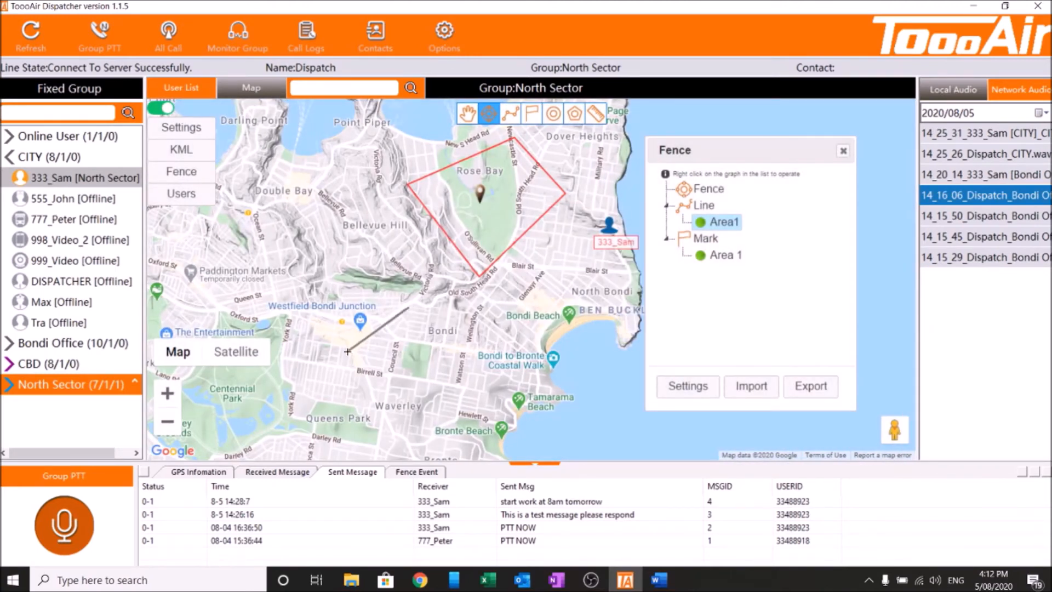
pyautogui.click(347, 351)
pyautogui.click(437, 384)
pyautogui.click(498, 332)
pyautogui.click(409, 316)
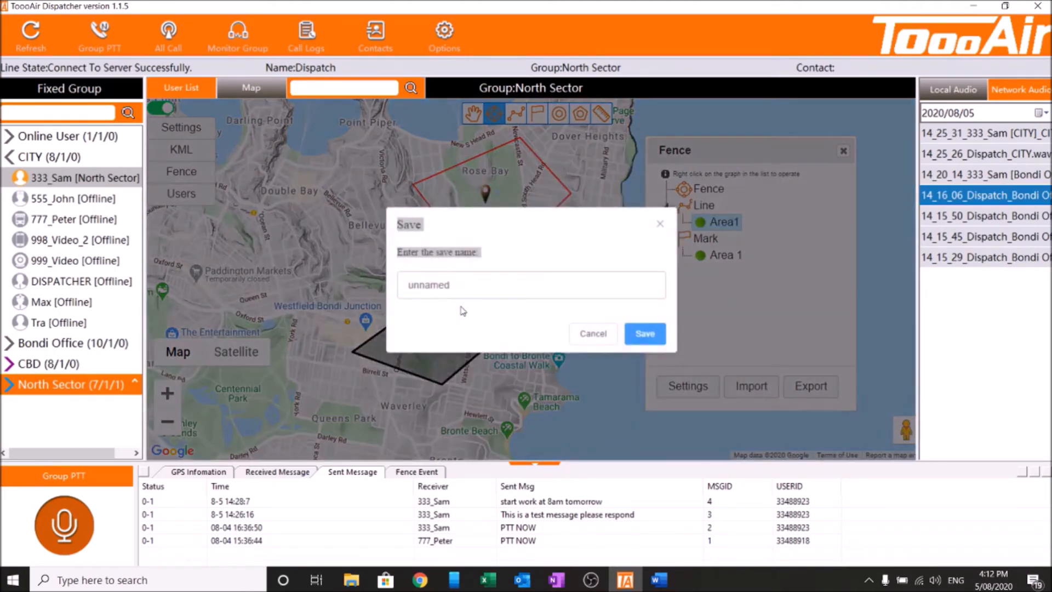
pyautogui.write('Geo')
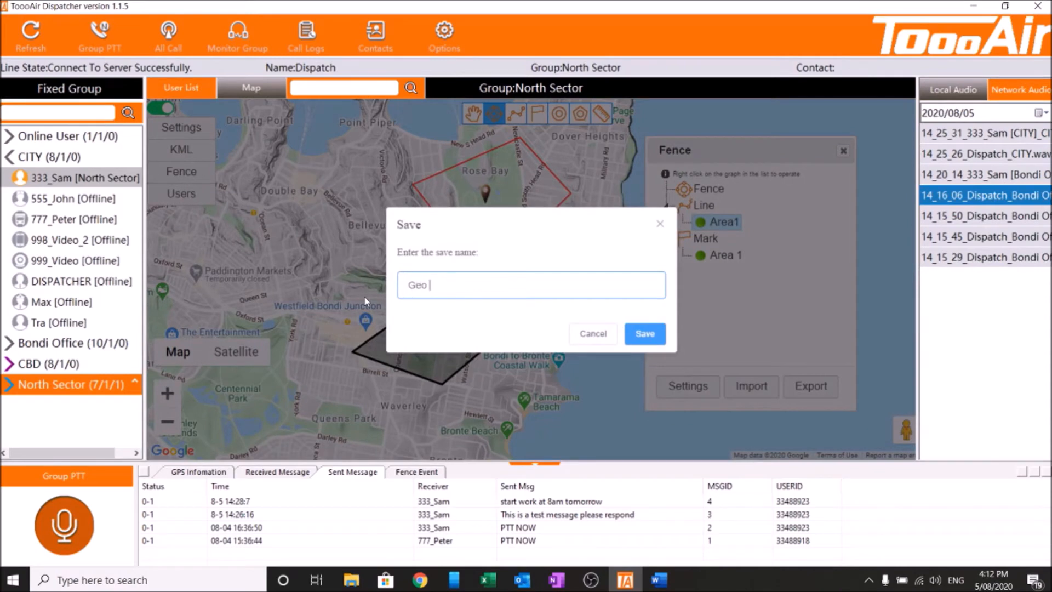
pyautogui.click(636, 332)
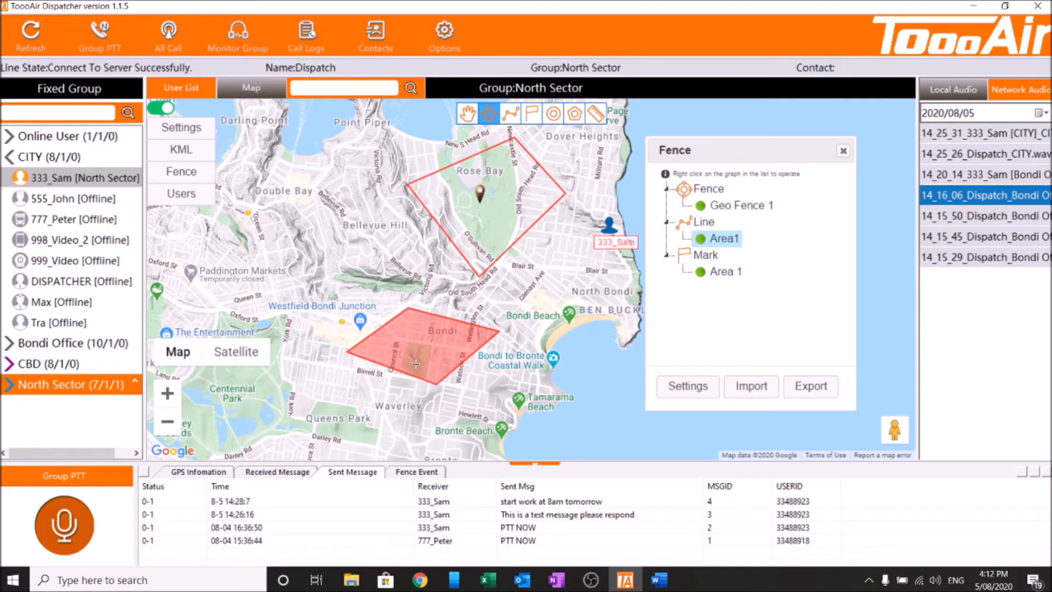
# Step: Examine the new Bondi fence at several zoom levels and select Geo Fence 1 in the Fence list
pyautogui.scroll(2, 416, 363)
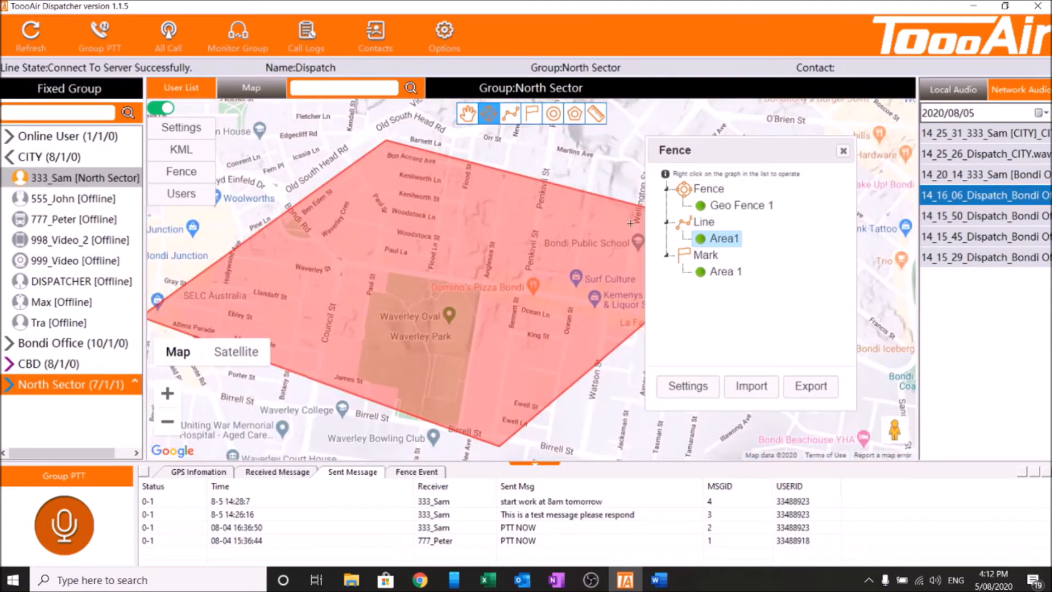
pyautogui.scroll(-1, 524, 246)
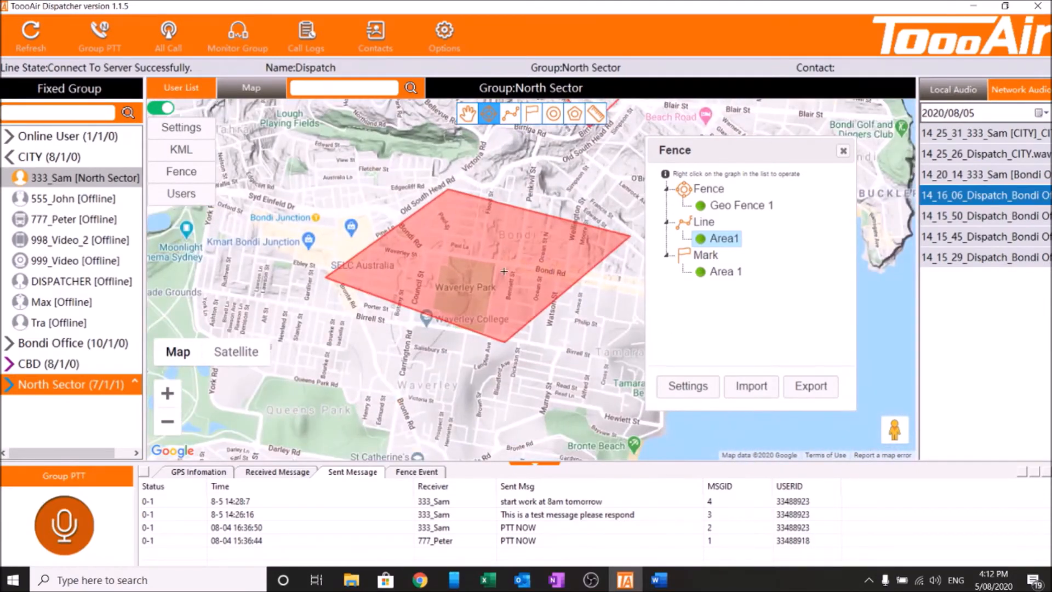
pyautogui.scroll(-1, 505, 272)
pyautogui.scroll(-1, 504, 272)
pyautogui.scroll(2, 429, 237)
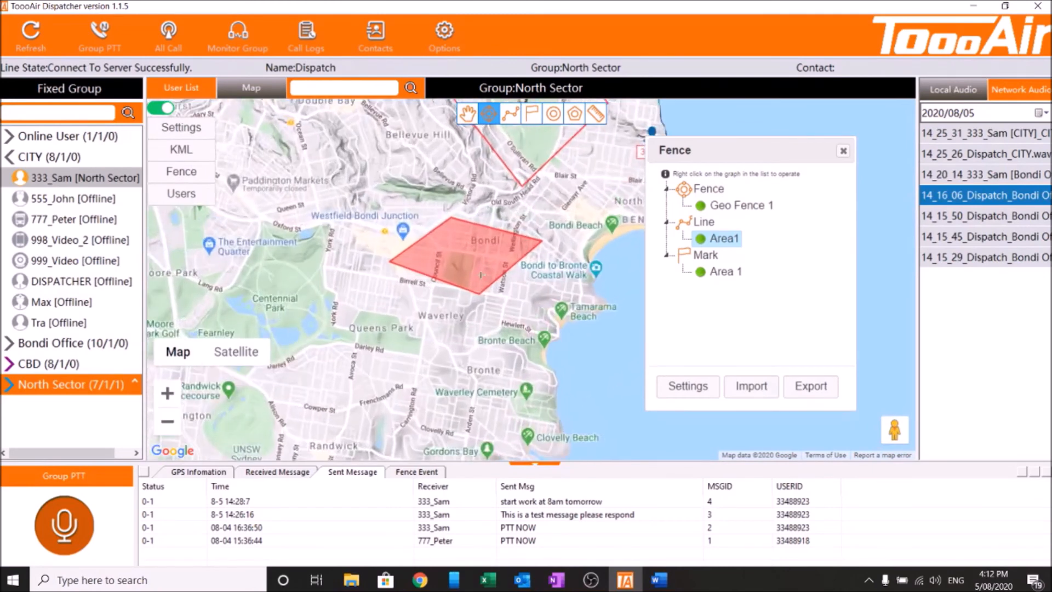
pyautogui.click(703, 213)
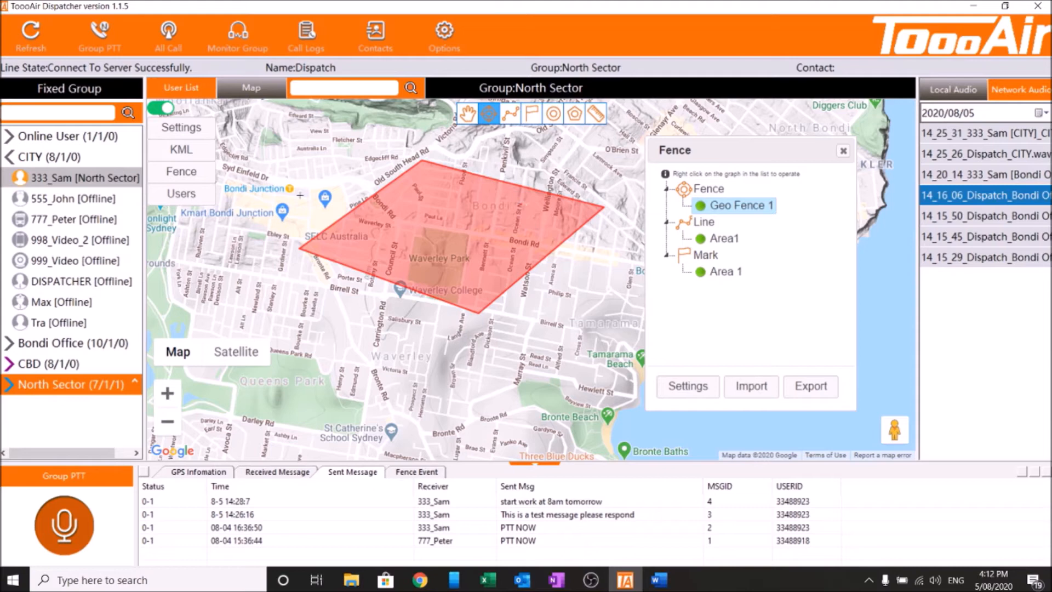
# Step: In the fence user settings for Geo Fence 1, turn off All user alarms and add user 333 to the alarm users
pyautogui.click(685, 387)
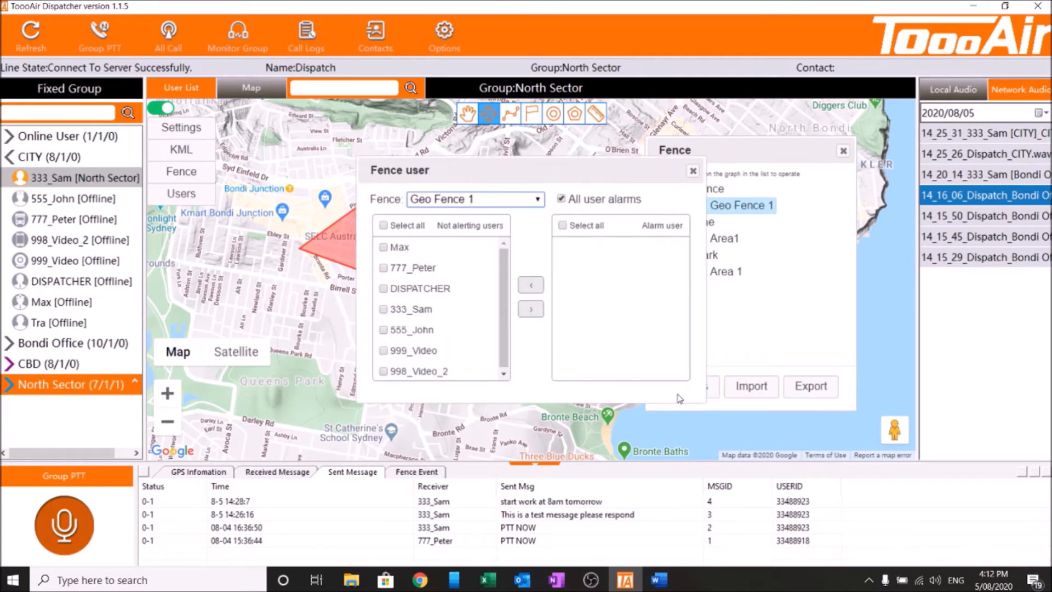
pyautogui.moveTo(539, 186); pyautogui.dragTo(640, 194)
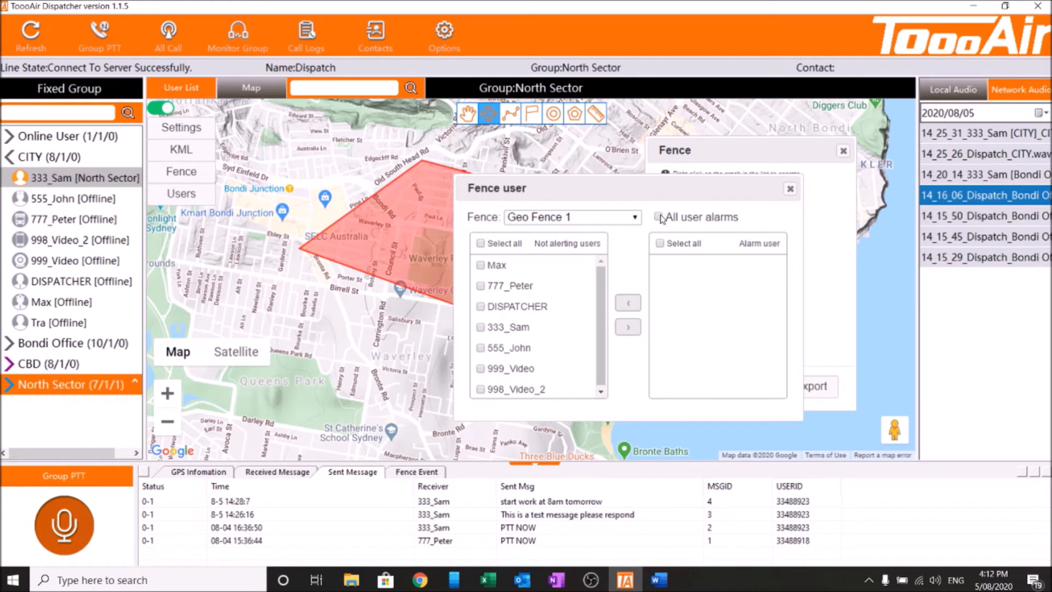
pyautogui.moveTo(620, 188); pyautogui.dragTo(574, 186)
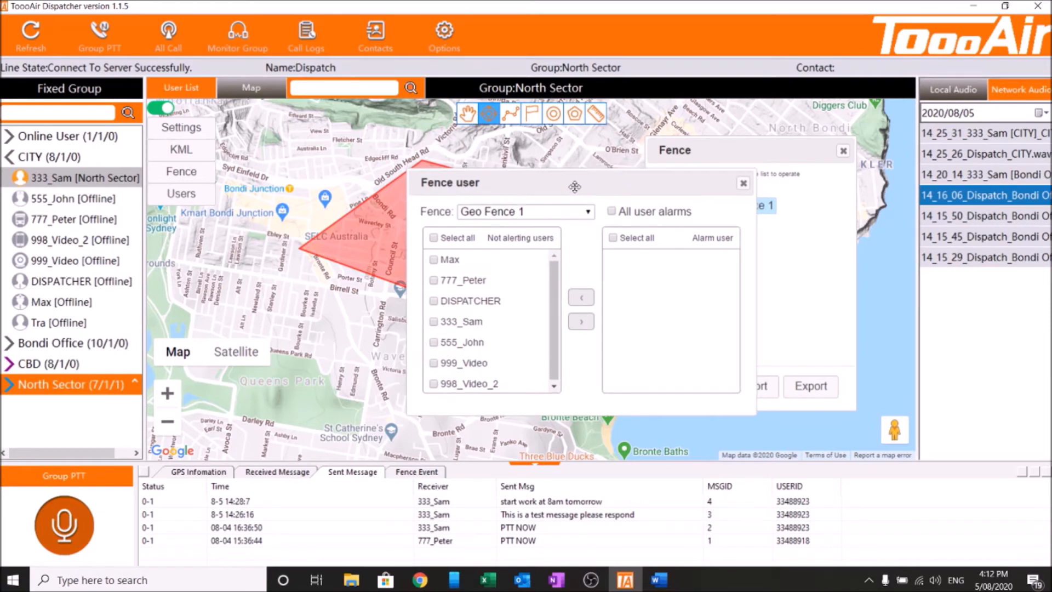
pyautogui.click(434, 321)
pyautogui.click(573, 323)
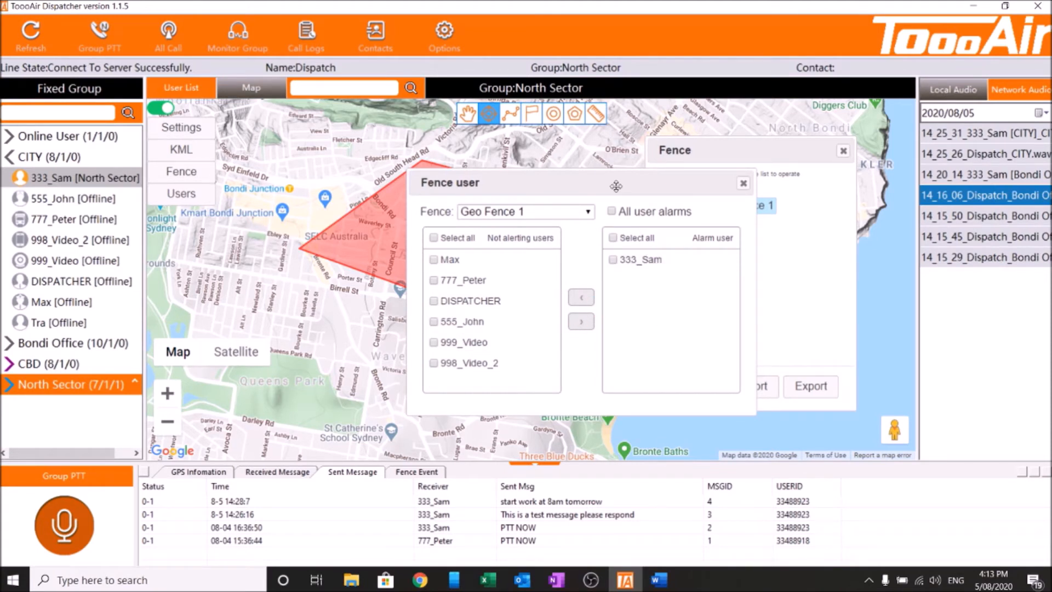
# Step: Dismiss the out-of-range alert and arrange the Fence user and Fence dialogs side by side over the map
pyautogui.moveTo(616, 186); pyautogui.dragTo(569, 184)
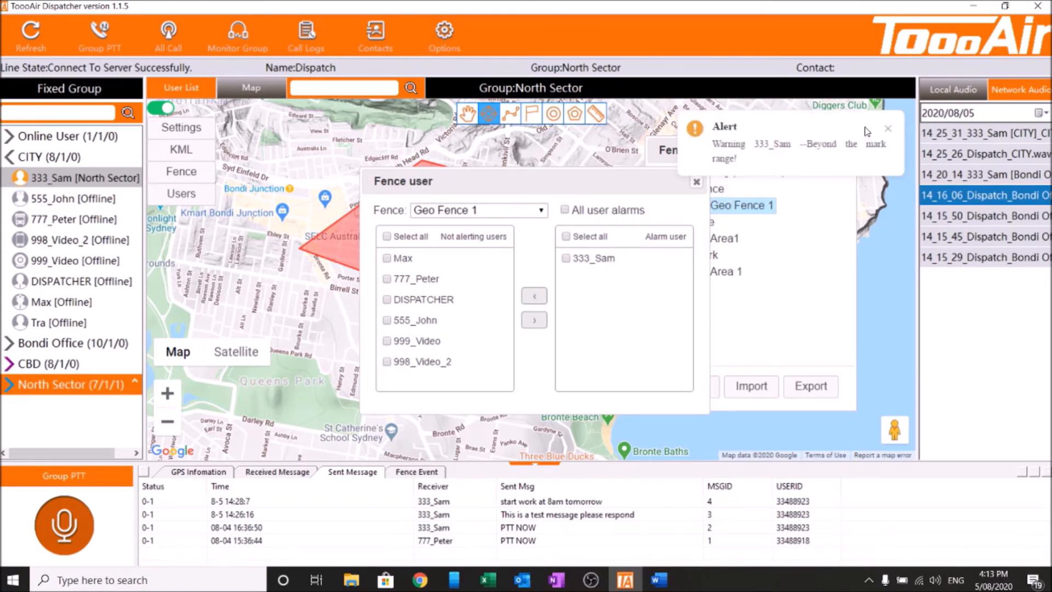
pyautogui.click(887, 131)
pyautogui.moveTo(637, 183); pyautogui.dragTo(561, 231)
pyautogui.moveTo(747, 145); pyautogui.dragTo(740, 196)
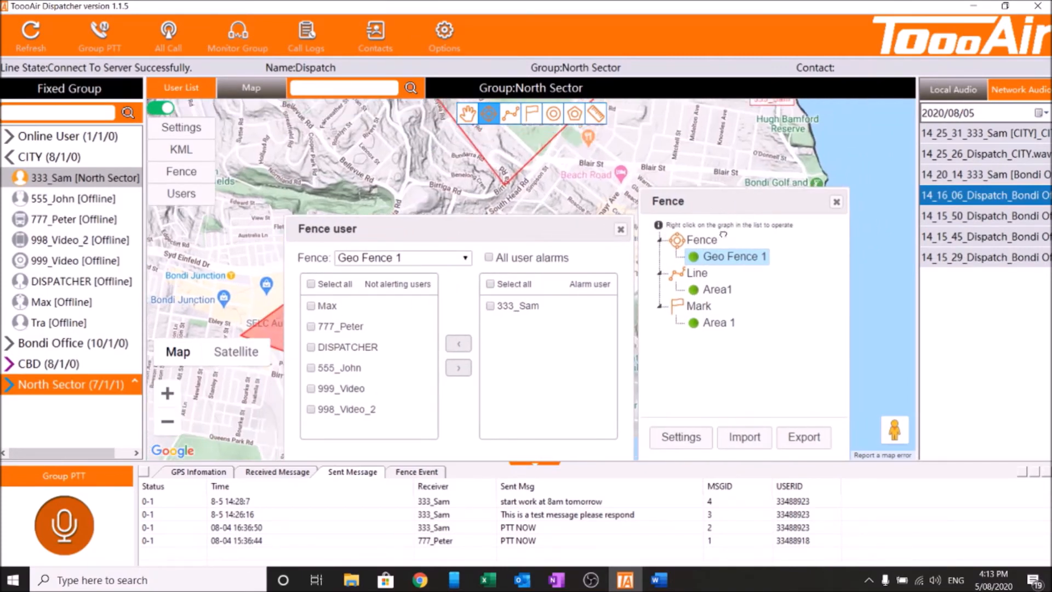
pyautogui.moveTo(685, 164); pyautogui.dragTo(646, 190)
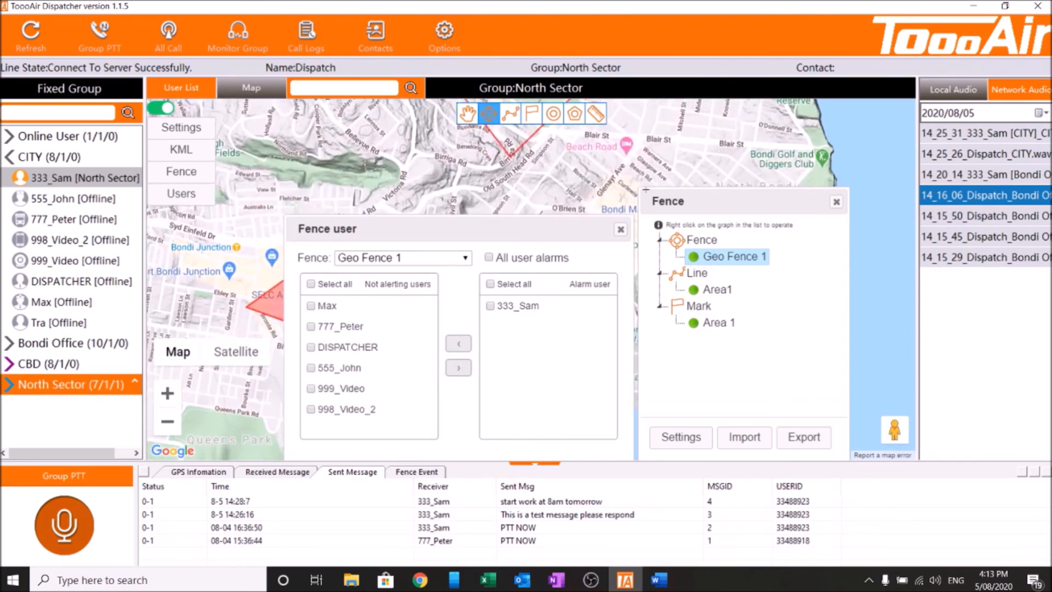
# Step: Remove user 333 from Geo Fence 1's alarm users and move the Fence user dialog up
pyautogui.click(491, 308)
pyautogui.click(458, 344)
pyautogui.moveTo(476, 230); pyautogui.dragTo(550, 138)
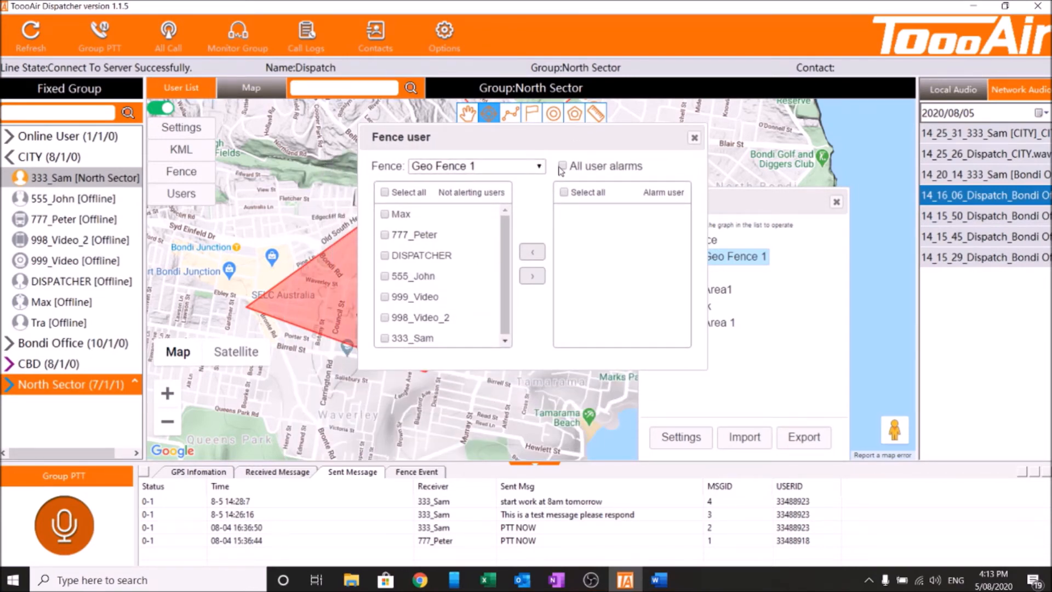
# Step: Check which fences can be chosen in the Fence user dialog, moving the dialog lower
pyautogui.click(538, 167)
pyautogui.click(538, 166)
pyautogui.moveTo(536, 137); pyautogui.dragTo(519, 188)
pyautogui.click(525, 187)
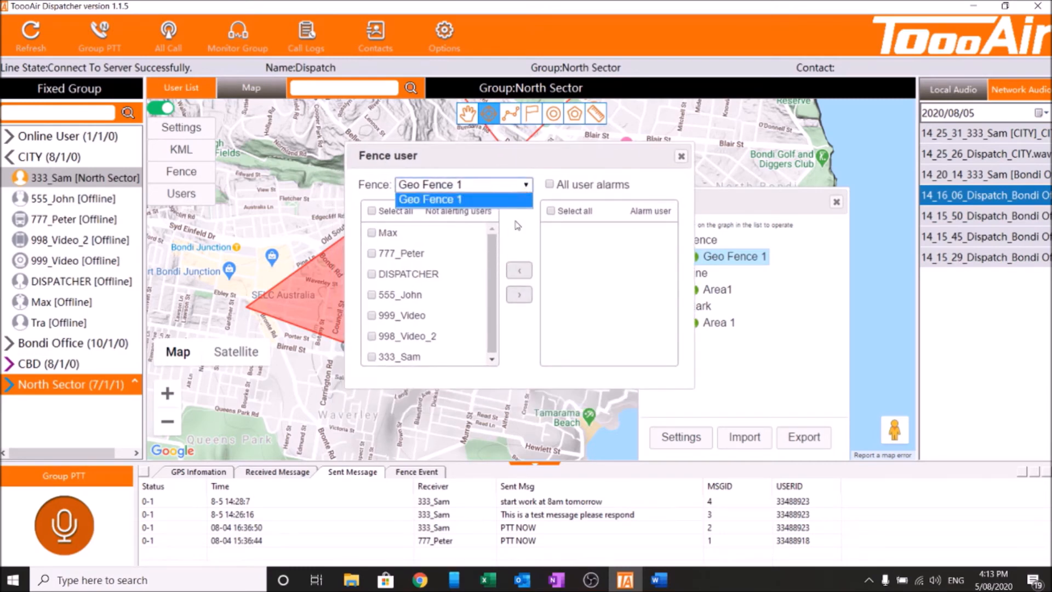
# Step: Move the Fence user dialog aside, draw a triangular fence north of Bondi Junction and save it as Geo fence 2
pyautogui.click(525, 247)
pyautogui.moveTo(559, 178); pyautogui.dragTo(638, 155)
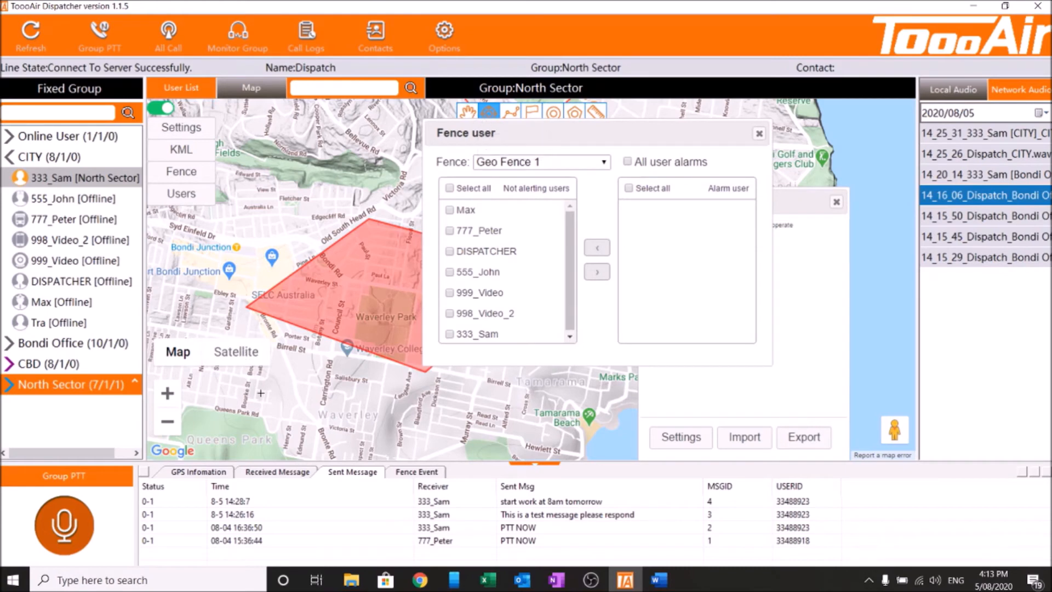
pyautogui.click(260, 259)
pyautogui.click(307, 181)
pyautogui.click(244, 192)
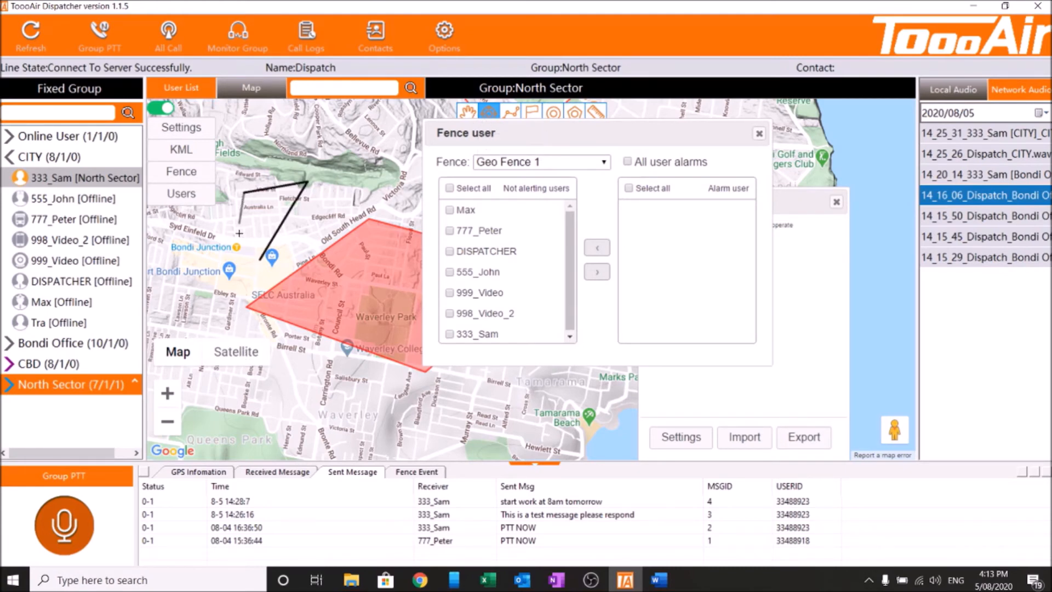
pyautogui.click(261, 259)
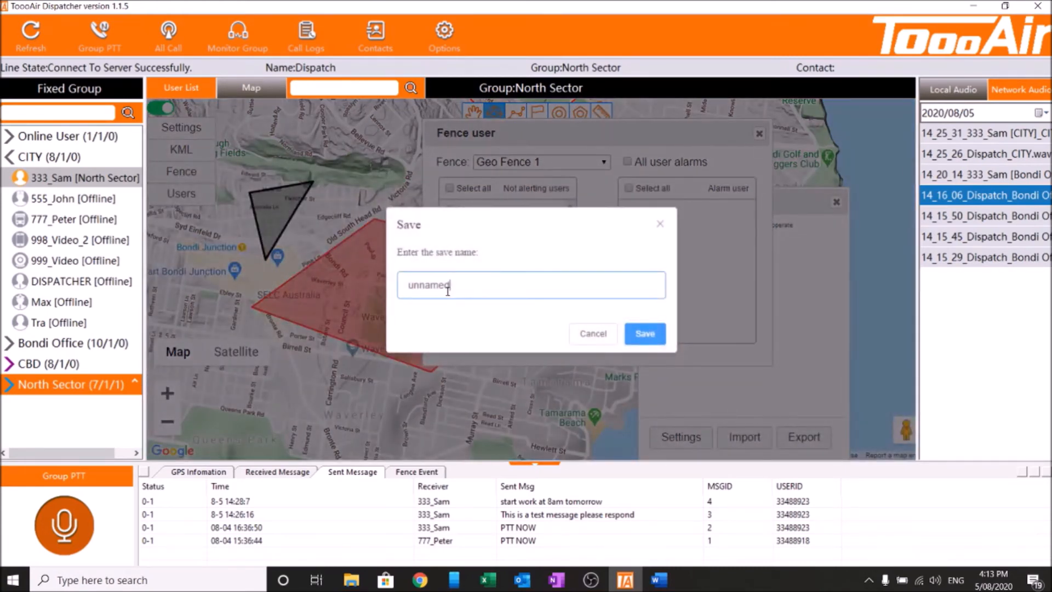
pyautogui.write('Geo fence 2')
pyautogui.click(638, 329)
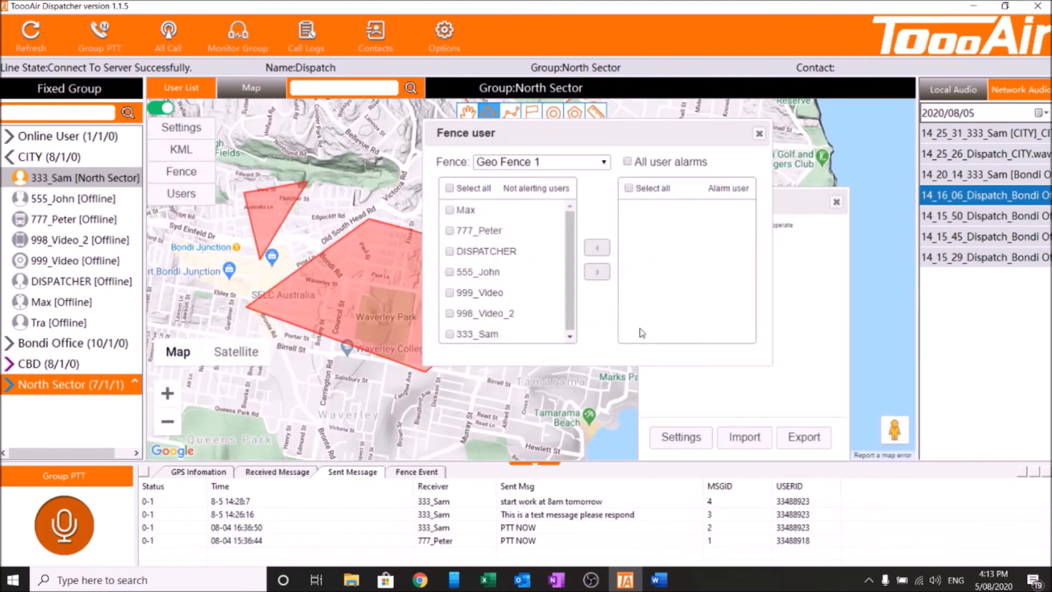
# Step: Choose Geo fence 2 in the Fence user dialog, toggle All user alarms on and off, and close the dialog
pyautogui.click(603, 163)
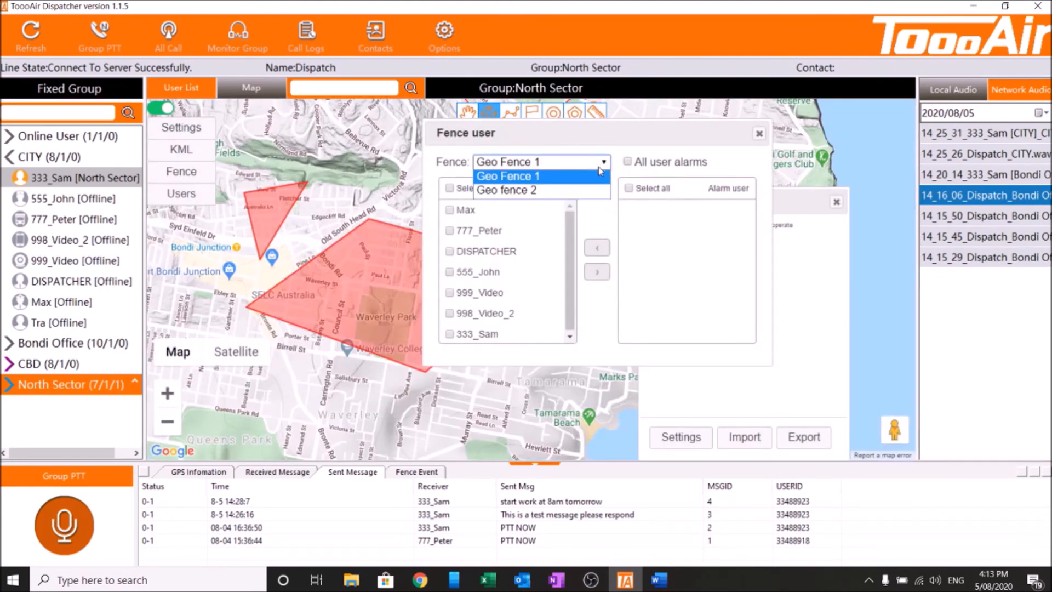
pyautogui.click(577, 189)
pyautogui.click(628, 163)
pyautogui.click(628, 162)
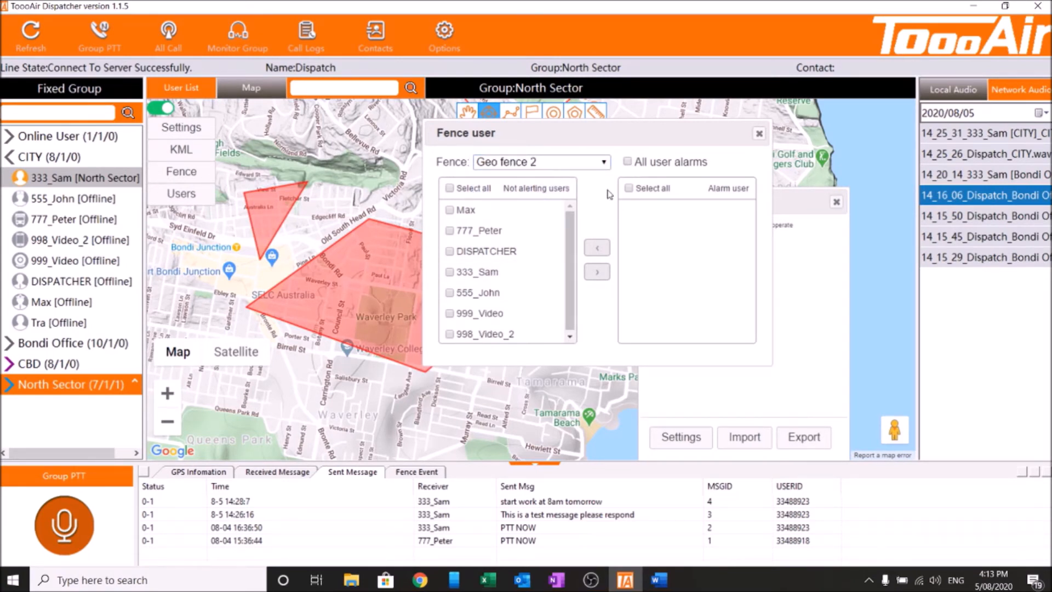
pyautogui.click(758, 134)
# Step: Delete Geo Fence 1, Geo fence 2, the line Area1 and the mark Area 1 from the Fence list
pyautogui.rightClick(729, 273)
pyautogui.moveTo(713, 218); pyautogui.dragTo(651, 202)
pyautogui.click(667, 241)
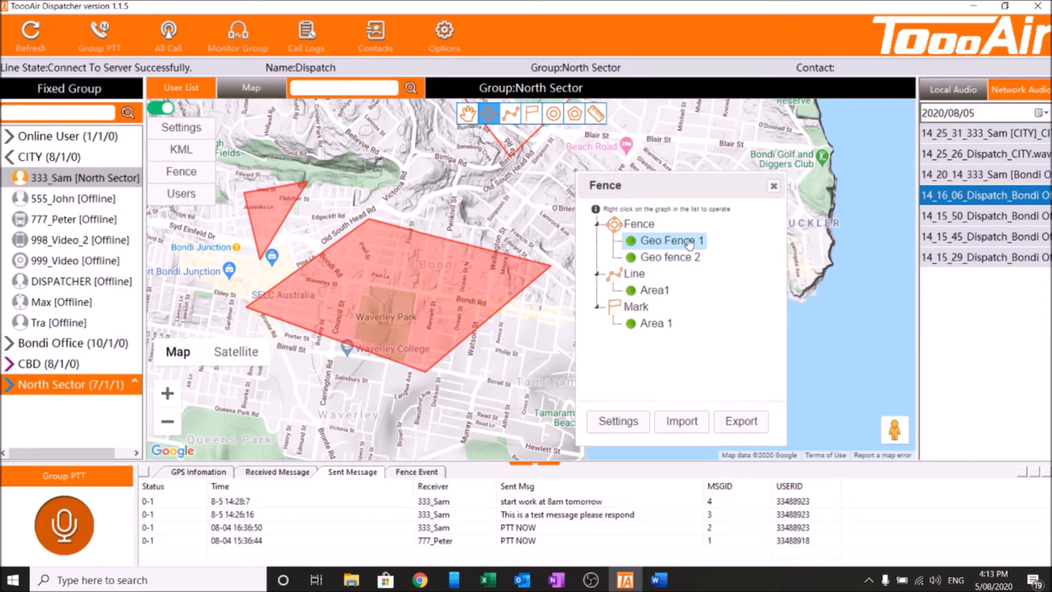
pyautogui.rightClick(689, 242)
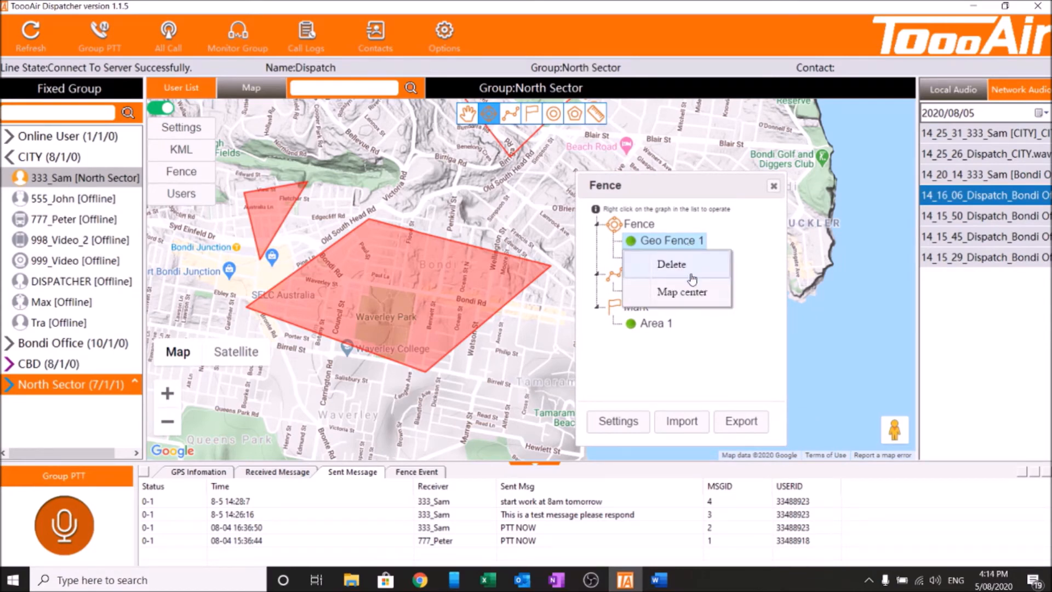
pyautogui.click(679, 264)
pyautogui.rightClick(679, 241)
pyautogui.click(677, 264)
pyautogui.rightClick(678, 272)
pyautogui.click(669, 284)
pyautogui.rightClick(652, 274)
pyautogui.click(663, 299)
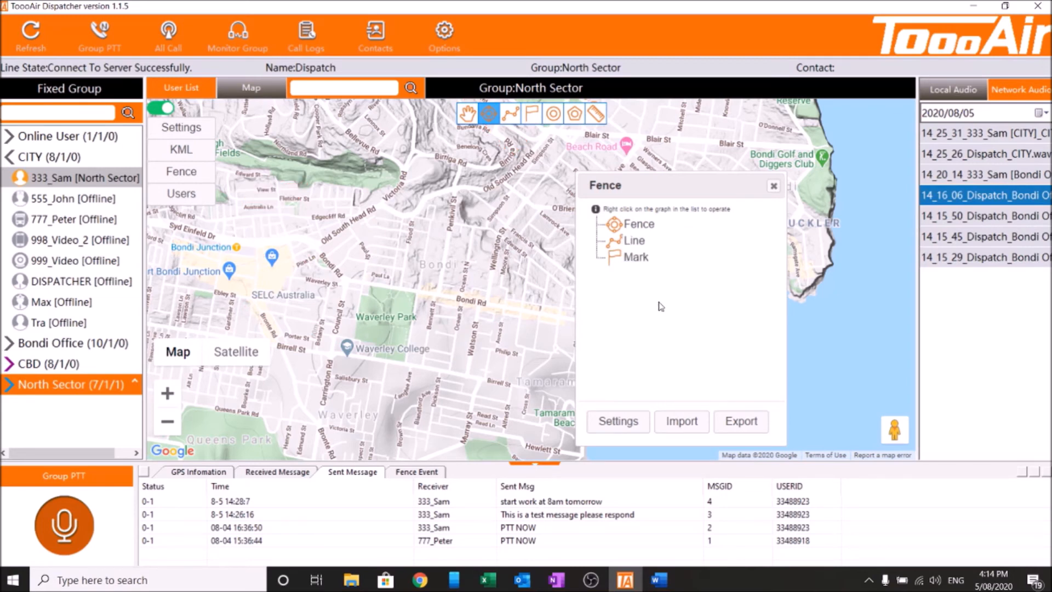
# Step: Close the Fence list, bring it back with the Draw fences tool, and close it again
pyautogui.moveTo(661, 197); pyautogui.dragTo(476, 192)
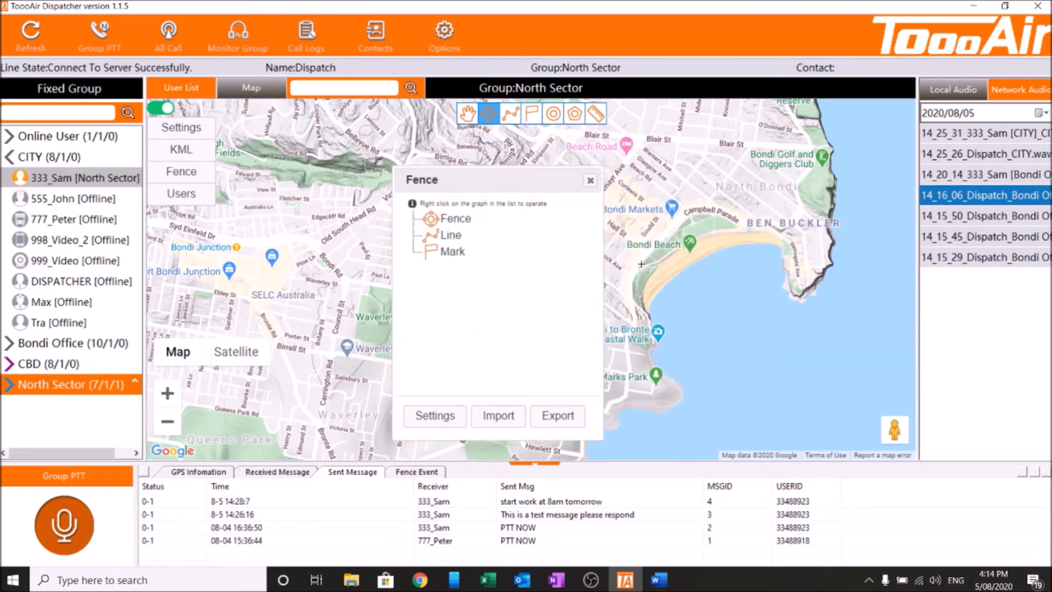
pyautogui.click(590, 180)
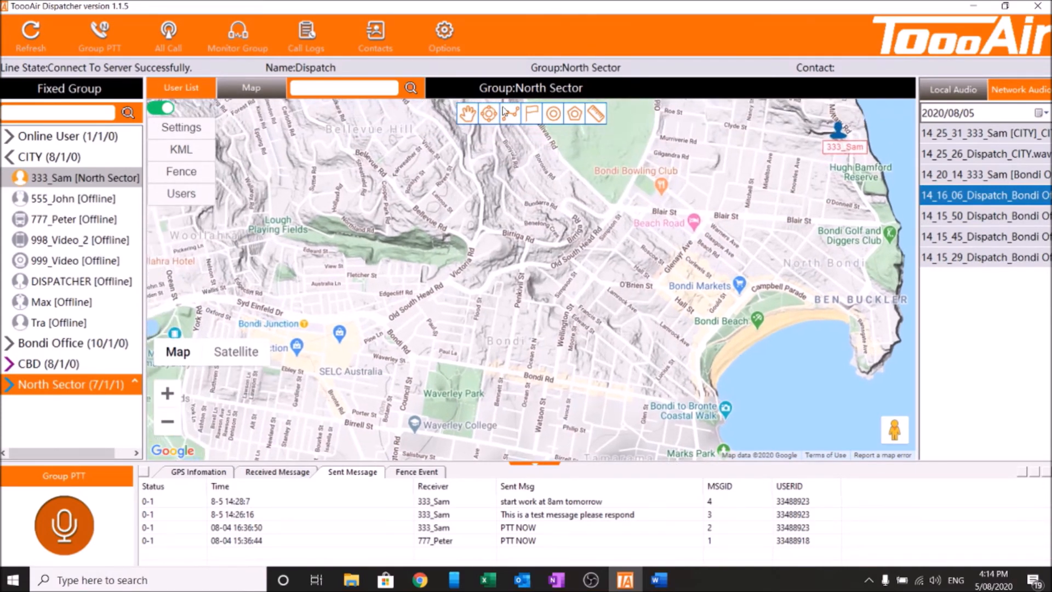
pyautogui.click(484, 115)
pyautogui.moveTo(480, 180); pyautogui.dragTo(711, 145)
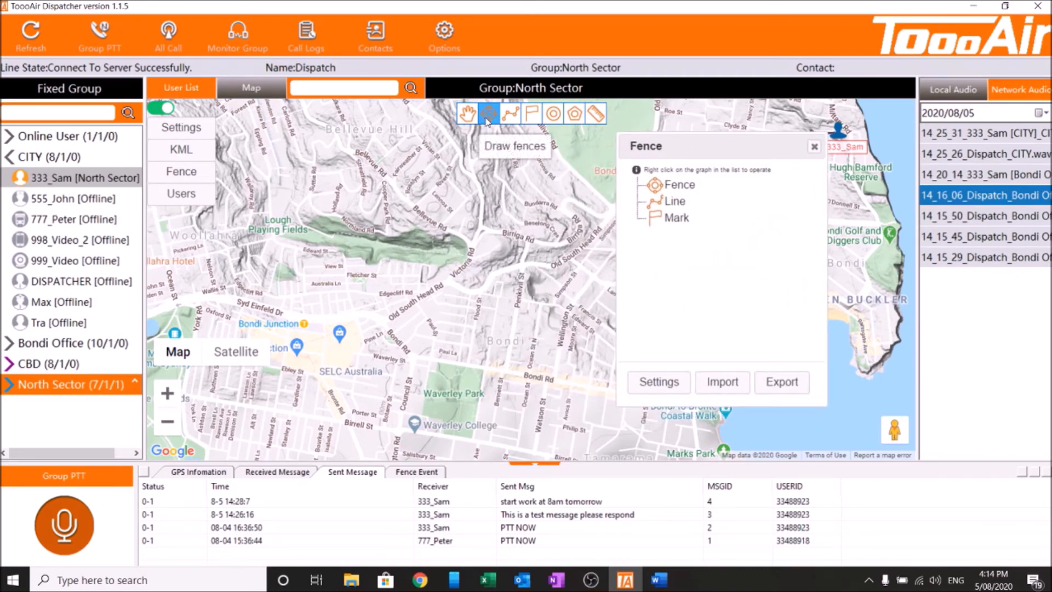
pyautogui.click(814, 147)
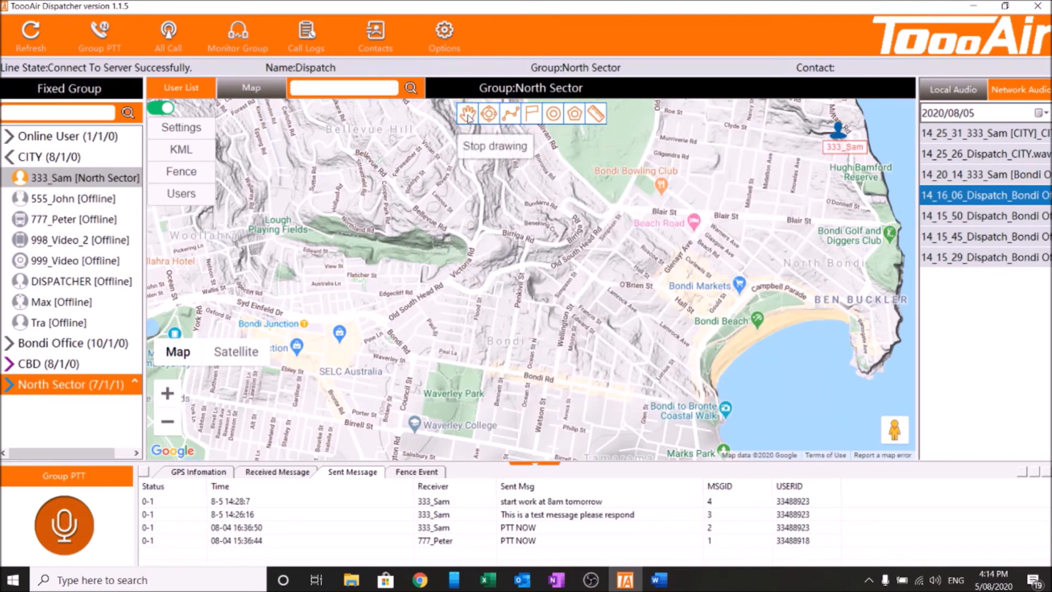
# Step: Open the Fence list without a drawing tool, place it beside the map, and show the Fence Event log
pyautogui.click(186, 174)
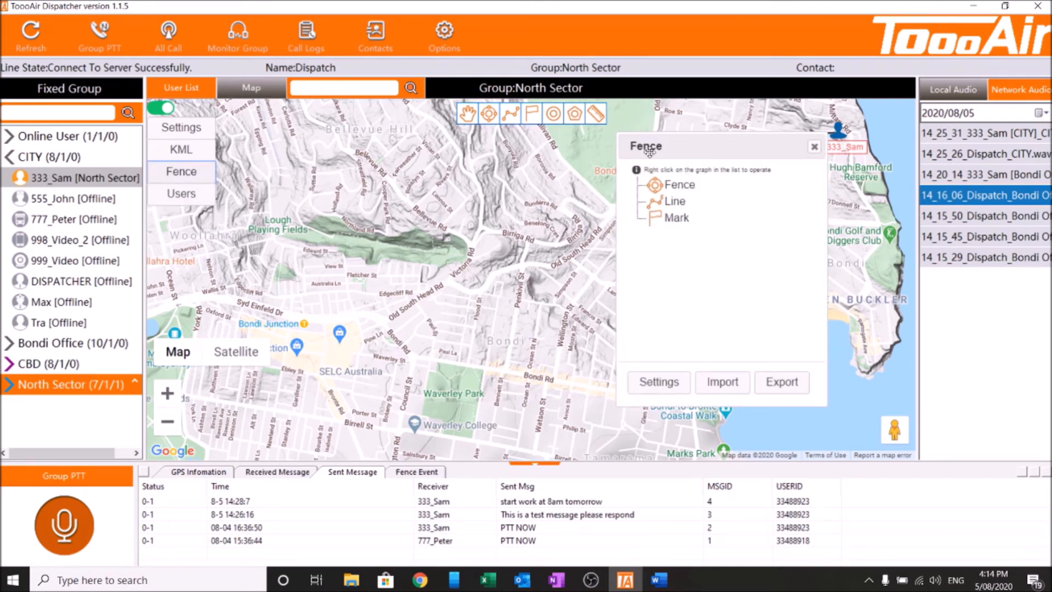
pyautogui.moveTo(696, 155); pyautogui.dragTo(672, 165)
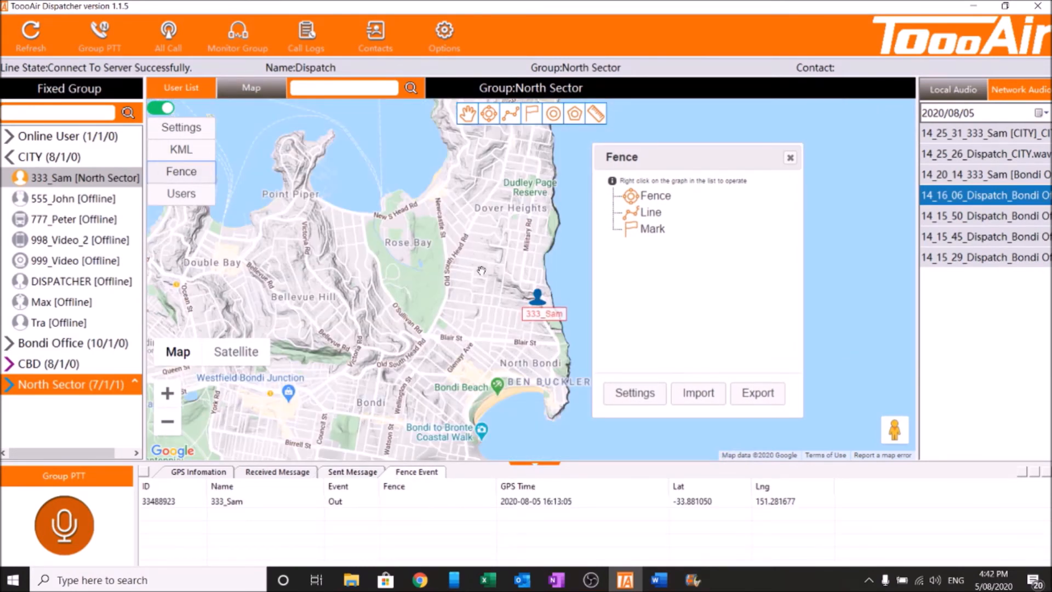
pyautogui.scroll(2, 404, 241)
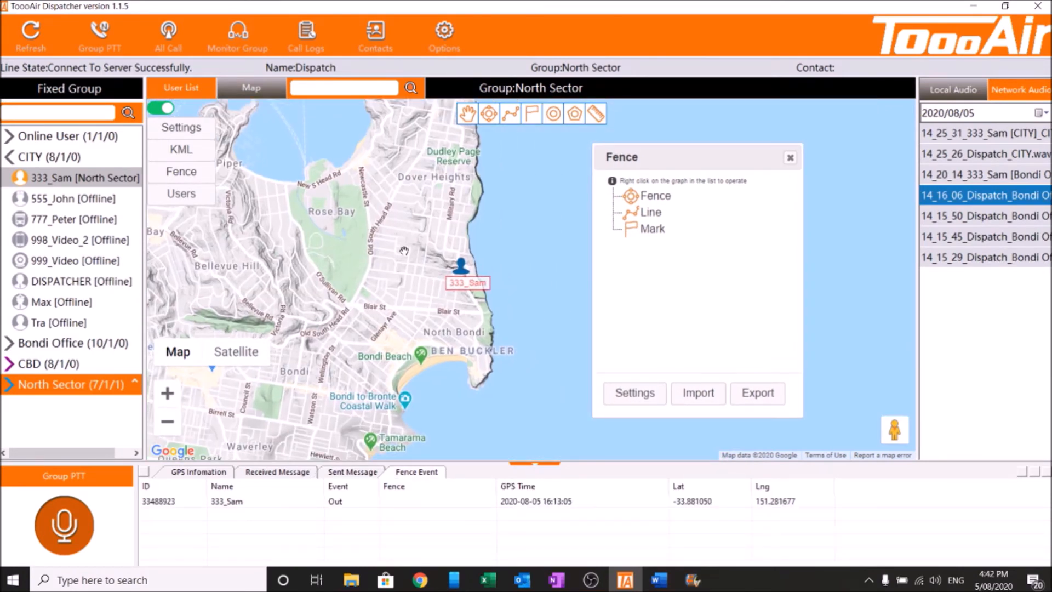
pyautogui.click(357, 472)
pyautogui.click(397, 473)
pyautogui.moveTo(677, 159); pyautogui.dragTo(606, 159)
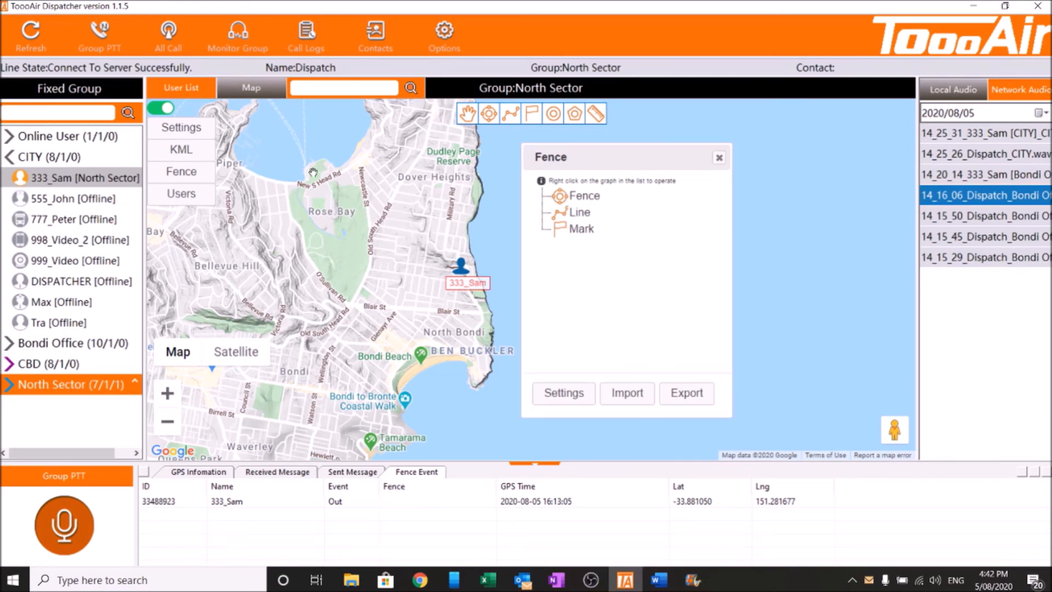
# Step: Open the map settings beside the Fence list and turn off the beyond the range hint
pyautogui.click(201, 135)
pyautogui.moveTo(582, 184); pyautogui.dragTo(421, 187)
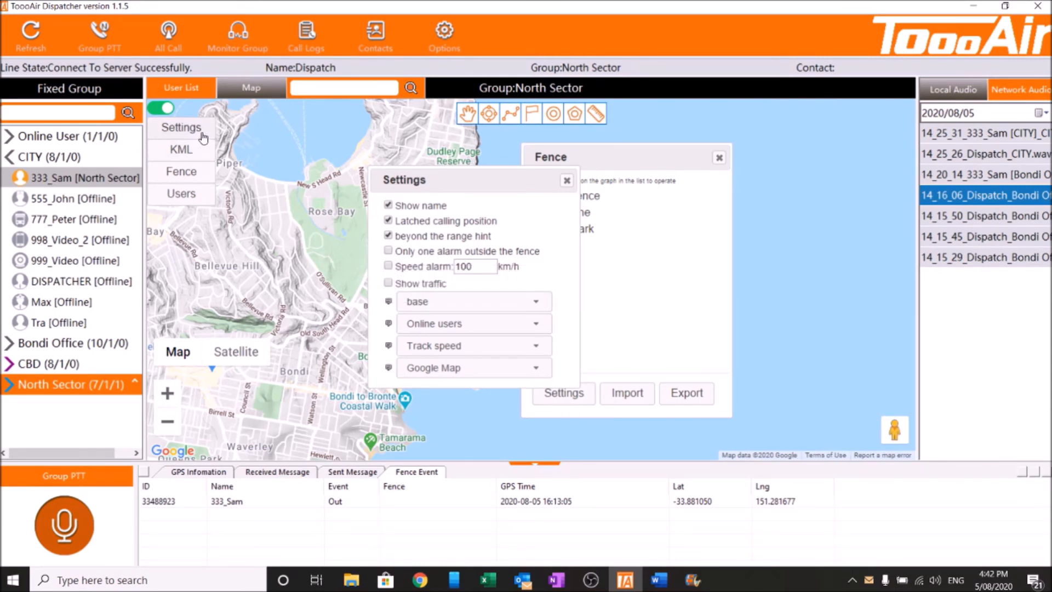
pyautogui.moveTo(423, 184); pyautogui.dragTo(368, 183)
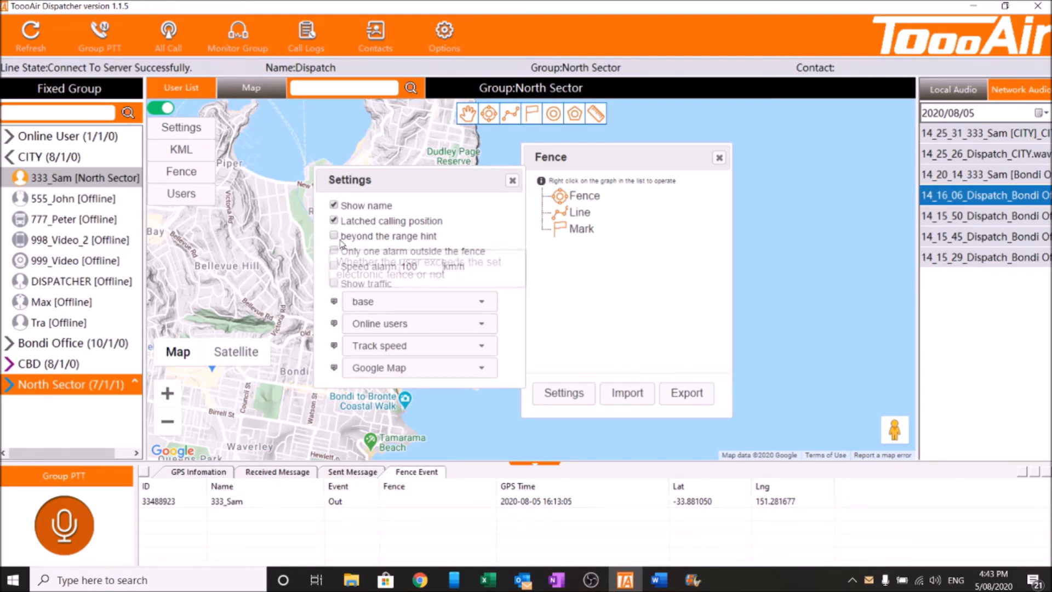
pyautogui.moveTo(384, 183); pyautogui.dragTo(352, 181)
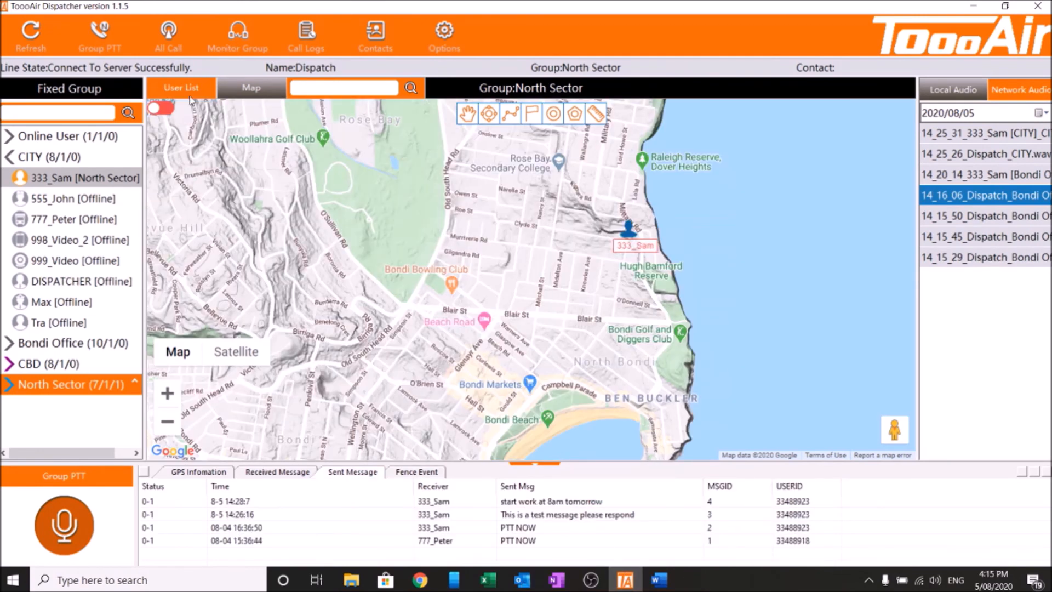
# Step: Locate user 333 on the map from the user list with View On Map
pyautogui.click(193, 90)
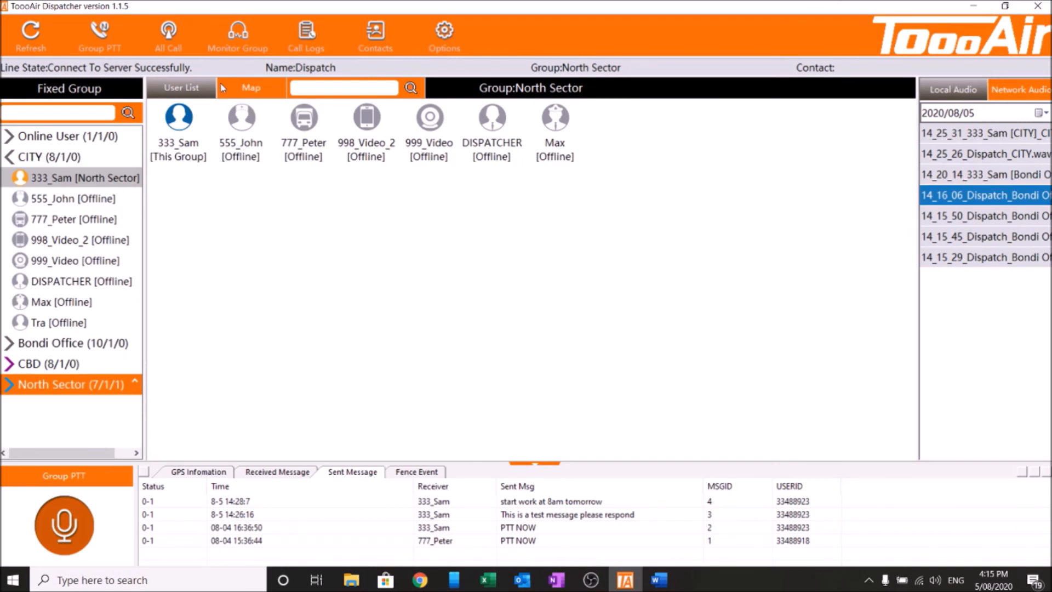
pyautogui.click(236, 91)
pyautogui.click(190, 82)
pyautogui.click(146, 134)
pyautogui.rightClick(172, 131)
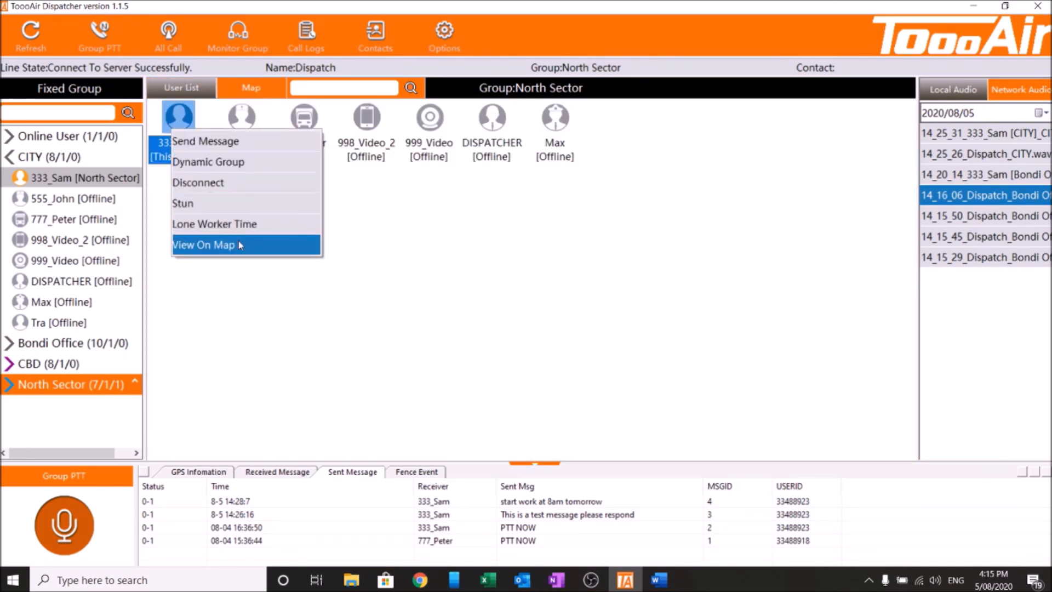
pyautogui.click(378, 311)
pyautogui.rightClick(166, 124)
pyautogui.click(206, 240)
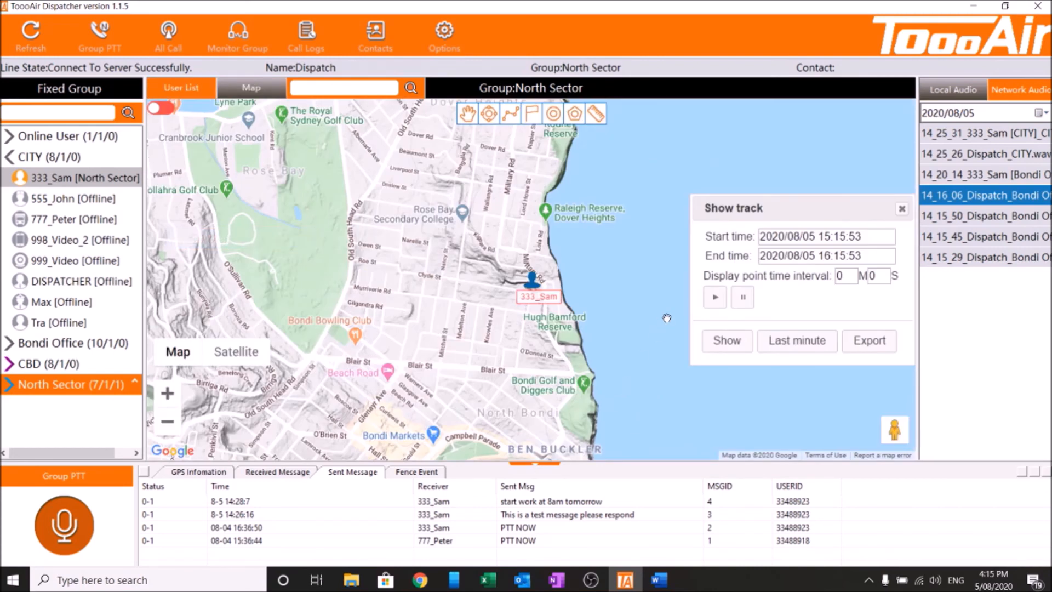
# Step: Examine the Show track options for user 333, moving the dialog closer to the user's marker, and close it
pyautogui.moveTo(757, 209); pyautogui.dragTo(712, 202)
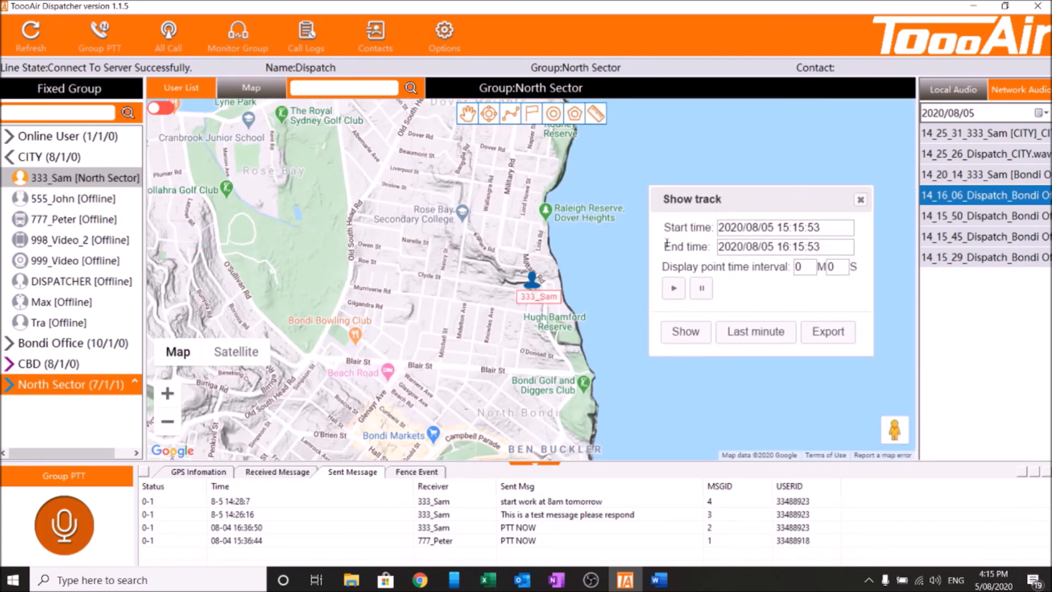
pyautogui.scroll(1, 513, 303)
pyautogui.scroll(-1, 513, 303)
pyautogui.moveTo(716, 191); pyautogui.dragTo(646, 194)
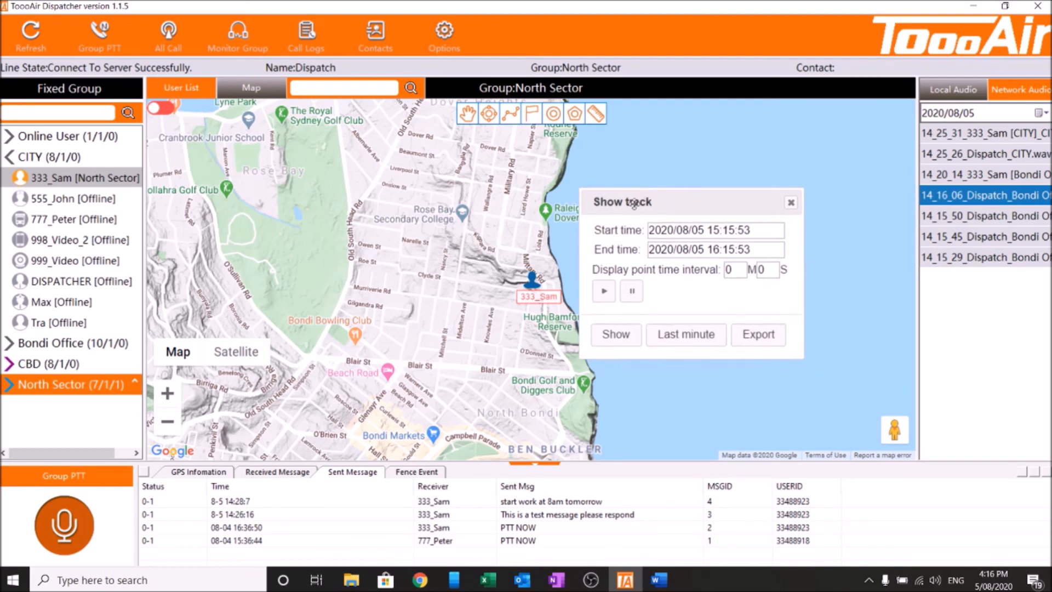
pyautogui.click(791, 202)
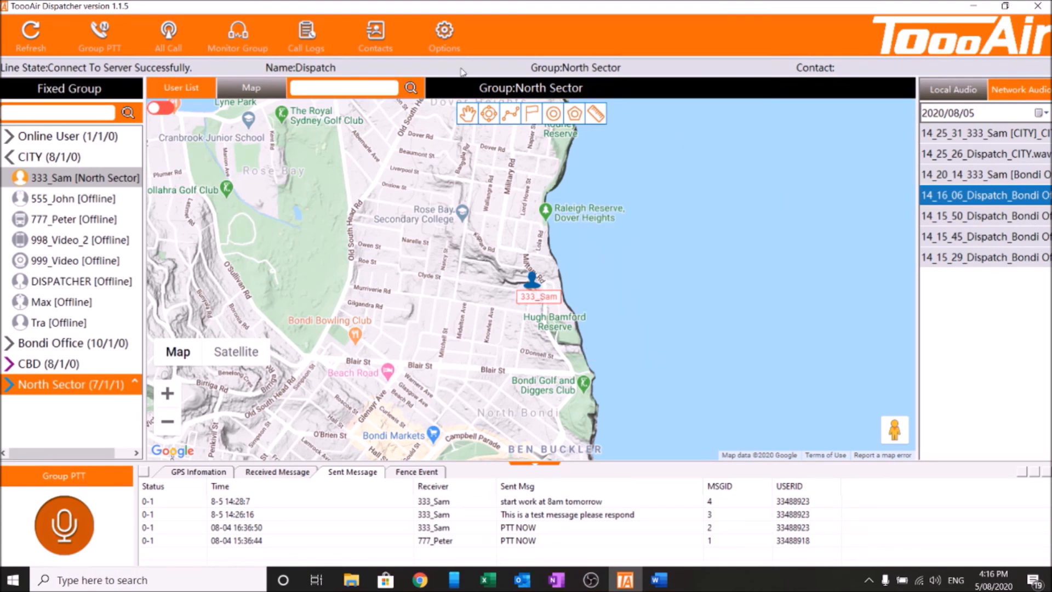
# Step: In the system options, turn Map Popup on, close the detached map window, and turn Map Popup off
pyautogui.click(438, 36)
pyautogui.moveTo(506, 96); pyautogui.dragTo(739, 80)
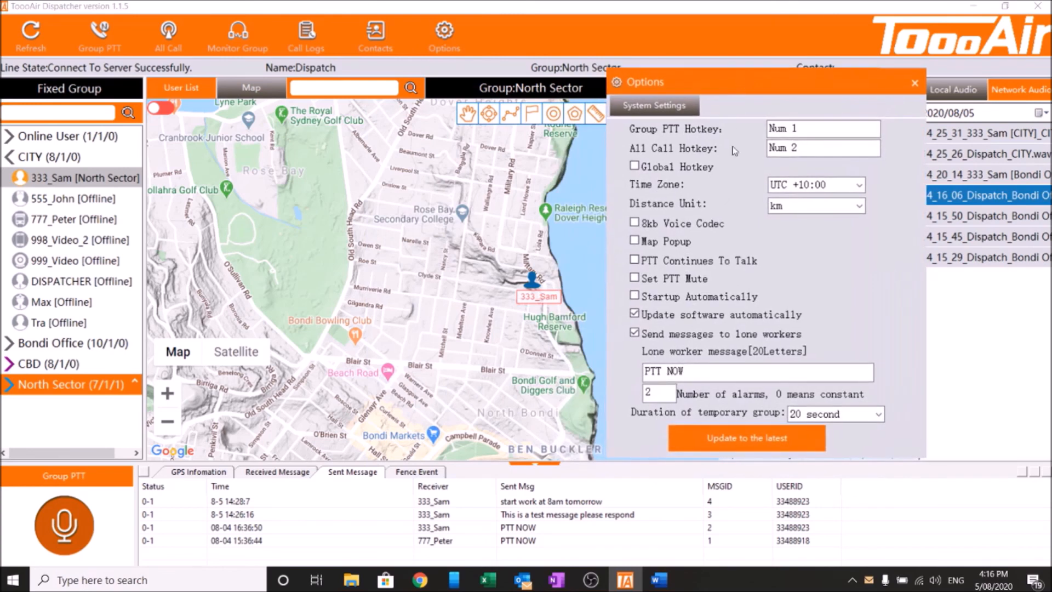
pyautogui.click(674, 242)
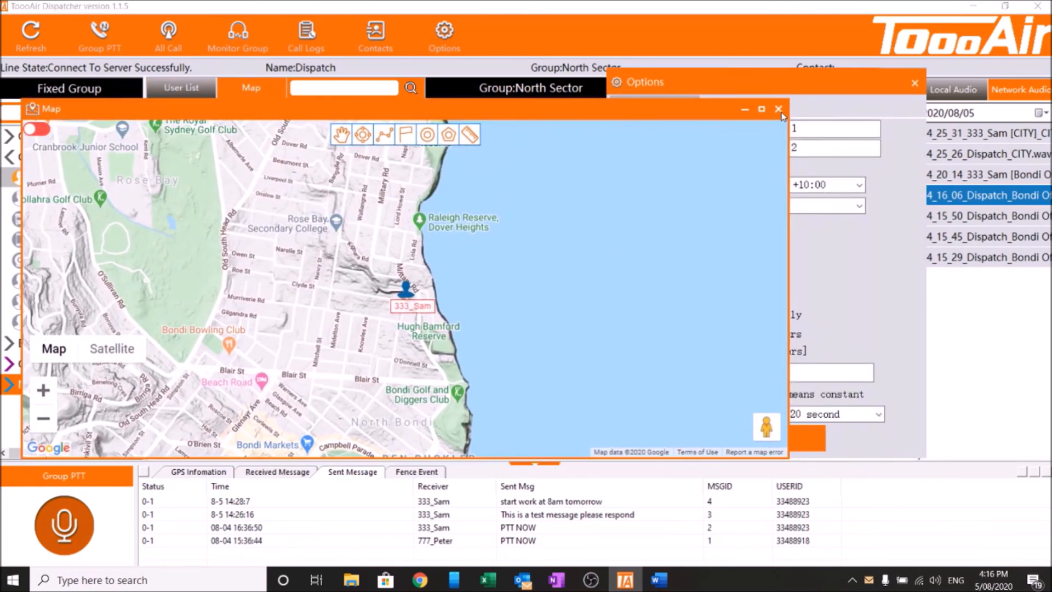
pyautogui.click(781, 114)
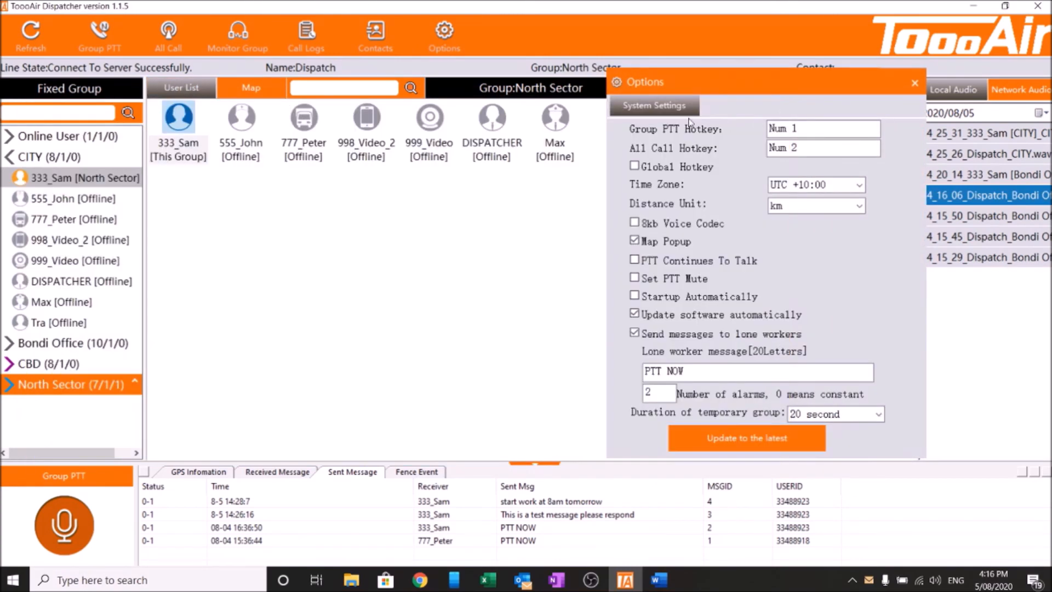
pyautogui.moveTo(777, 82); pyautogui.dragTo(663, 87)
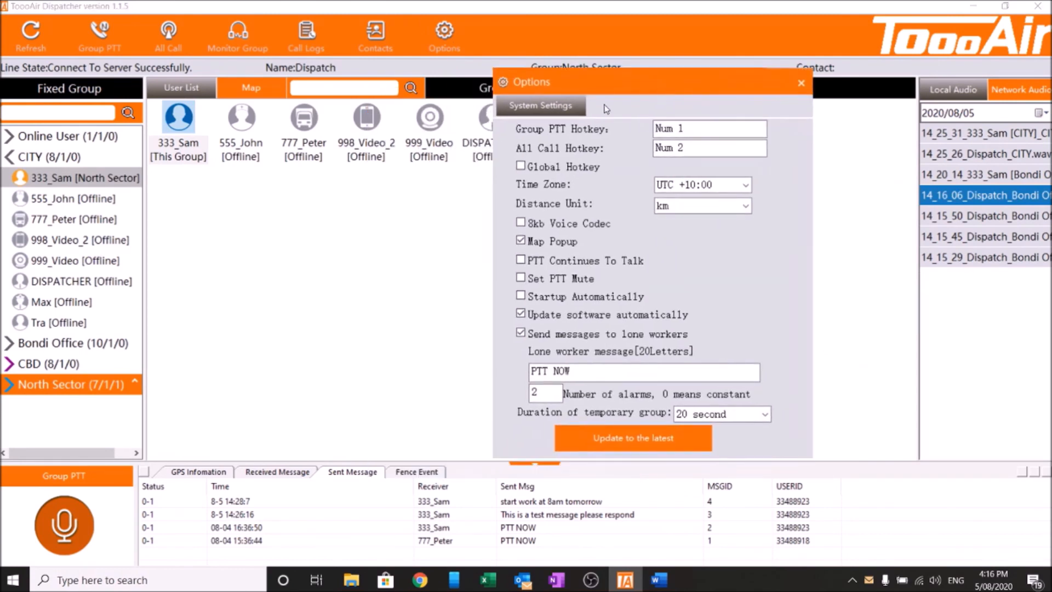
pyautogui.click(573, 243)
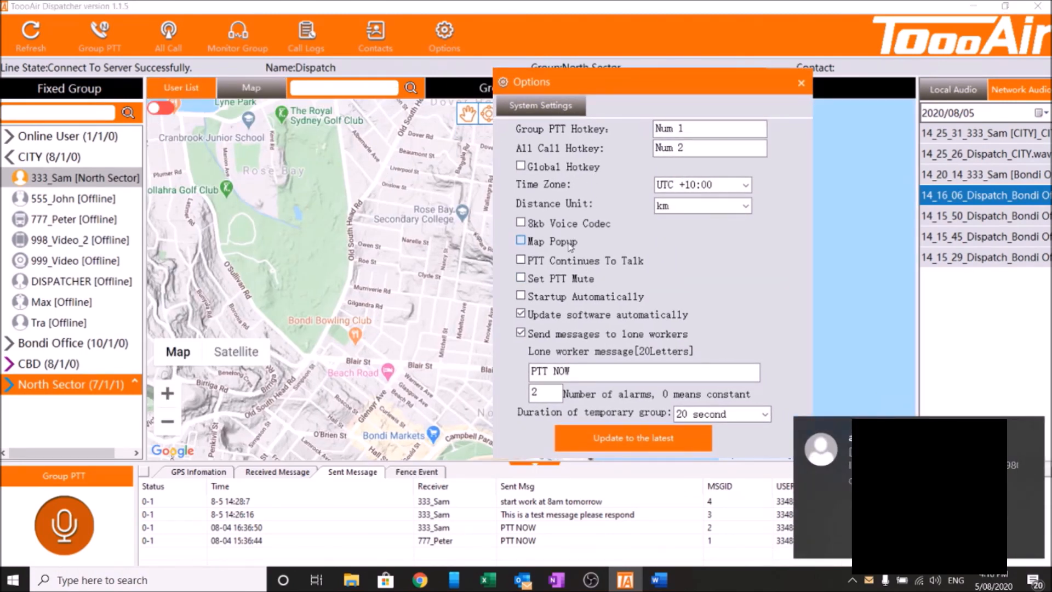
# Step: Detach the map again with Map Popup, move and shrink its window beside the options, and close it
pyautogui.moveTo(495, 108); pyautogui.dragTo(438, 92)
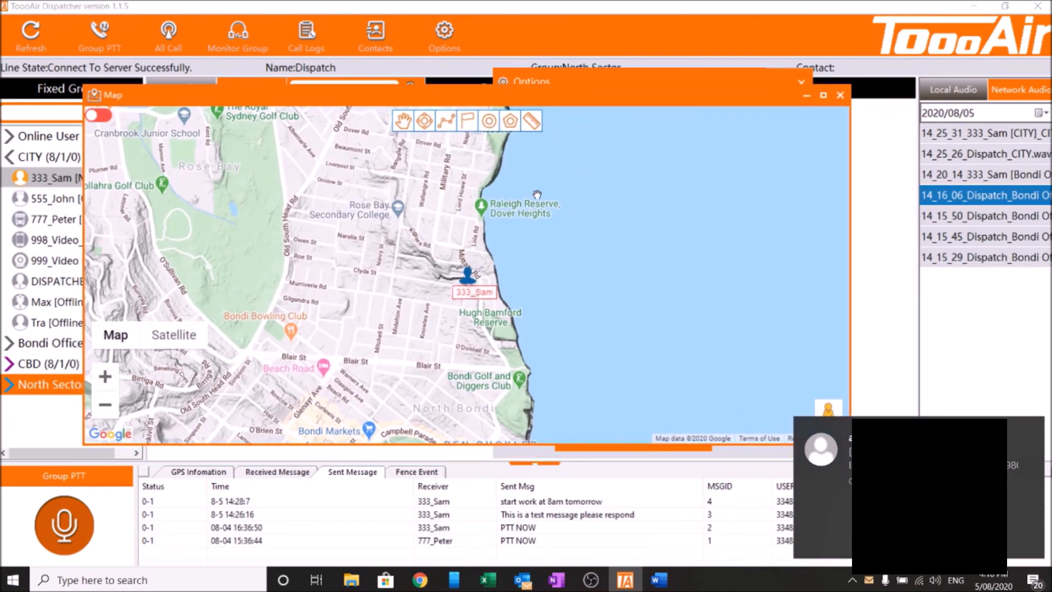
pyautogui.moveTo(398, 94); pyautogui.dragTo(365, 94)
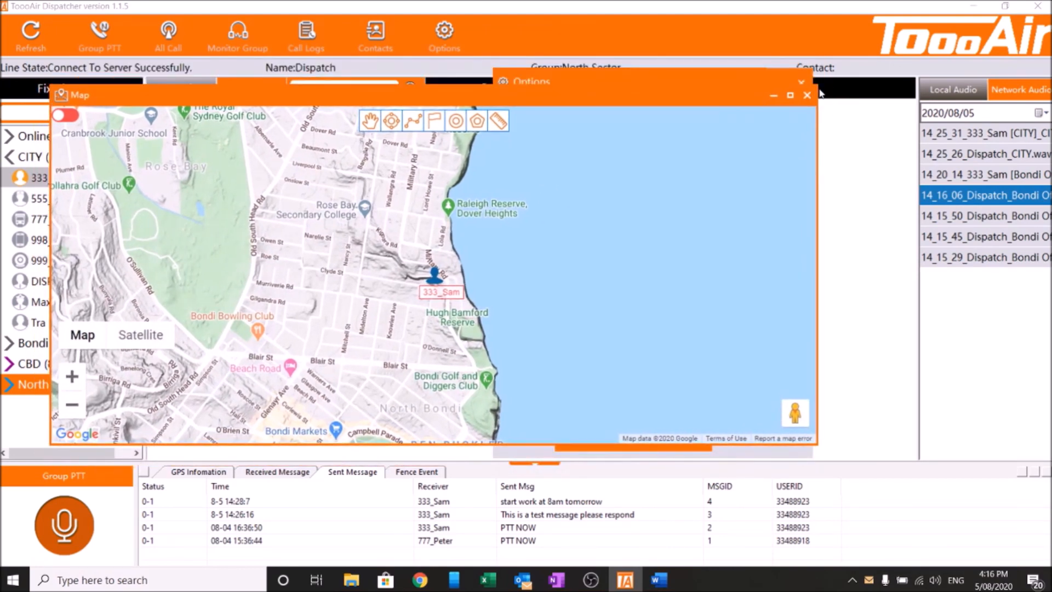
pyautogui.moveTo(818, 87); pyautogui.dragTo(586, 220)
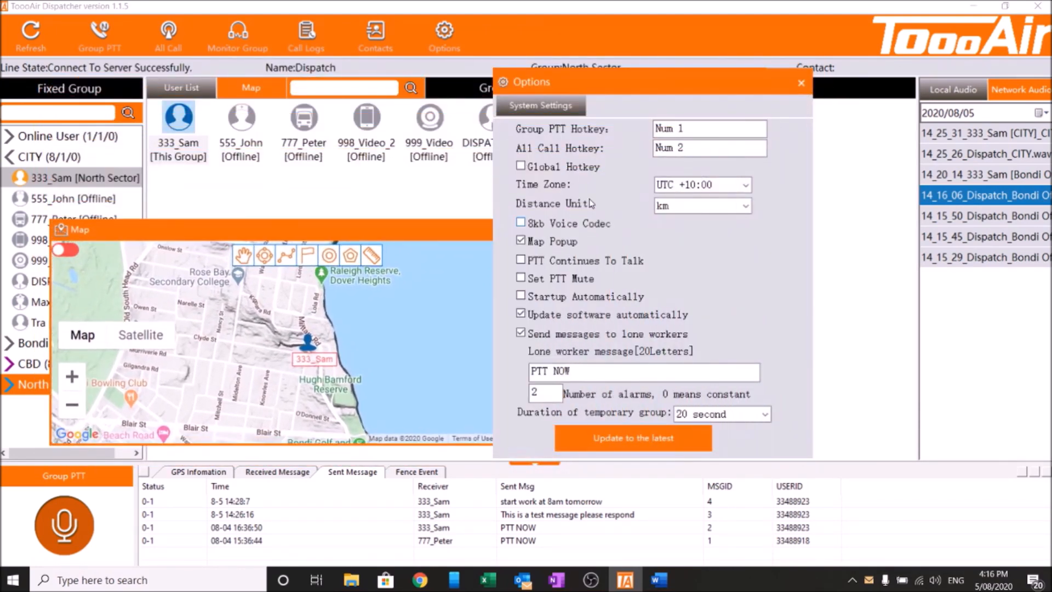
pyautogui.click(364, 237)
pyautogui.click(557, 231)
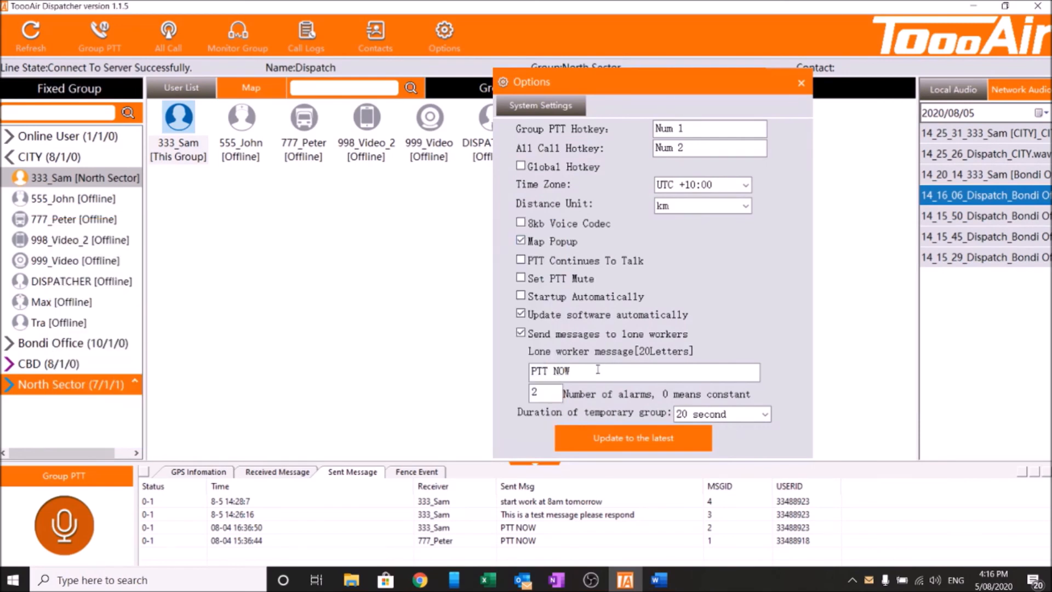
# Step: Turn off Map Popup to return the map to the main window, and close the options
pyautogui.click(521, 240)
pyautogui.moveTo(603, 88); pyautogui.dragTo(483, 145)
pyautogui.click(675, 138)
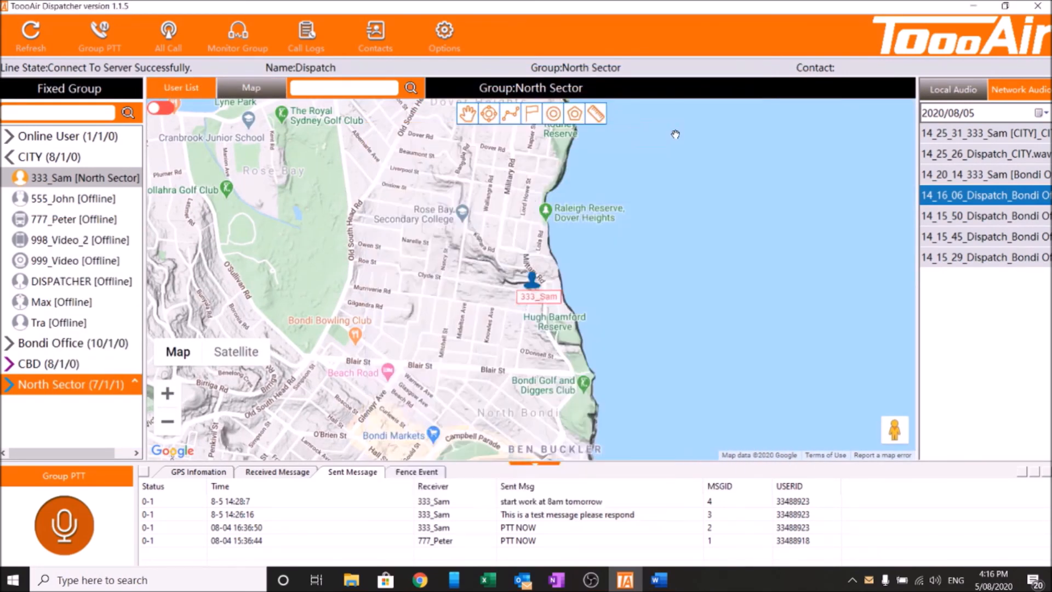